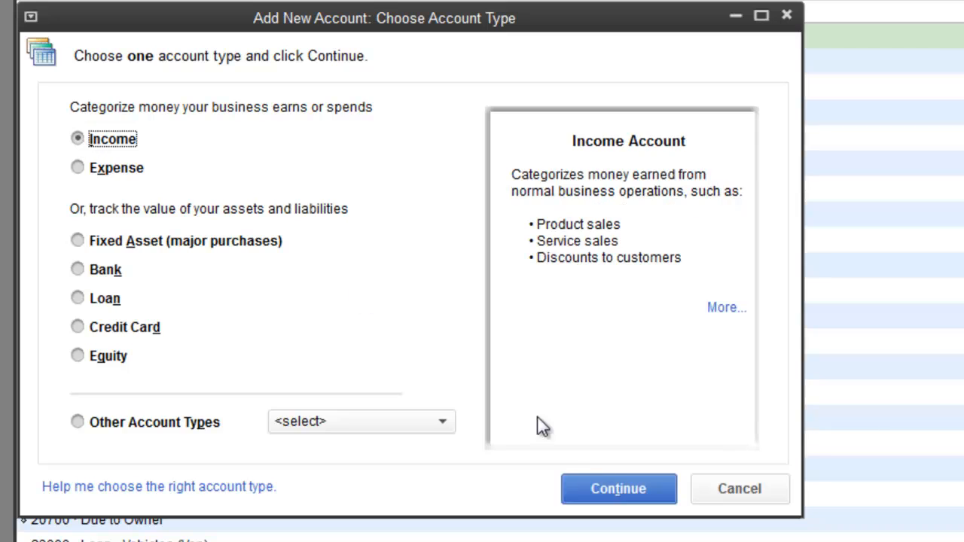
Step: Create a top-level income account named Contributions and save it, keeping a blank account form ready
left_click(615, 490)
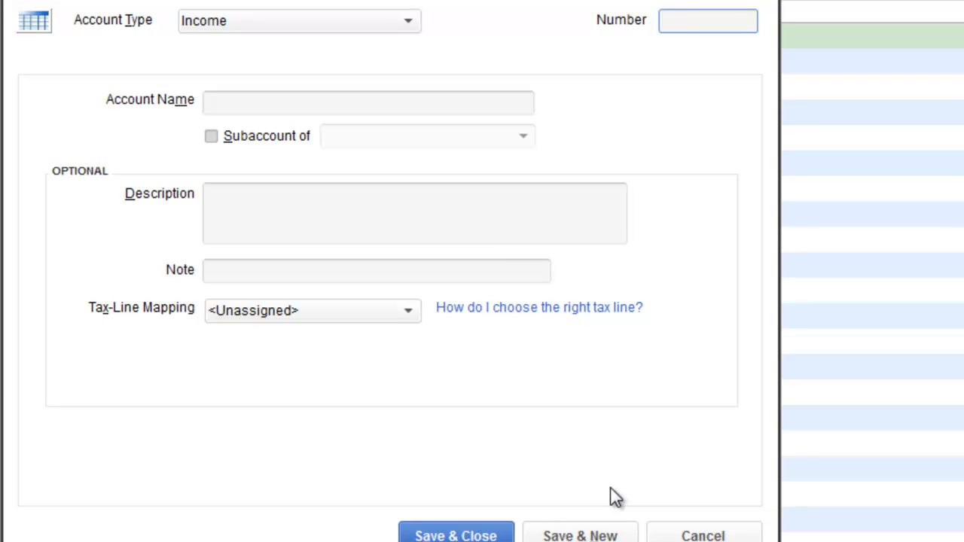
left_click(249, 98)
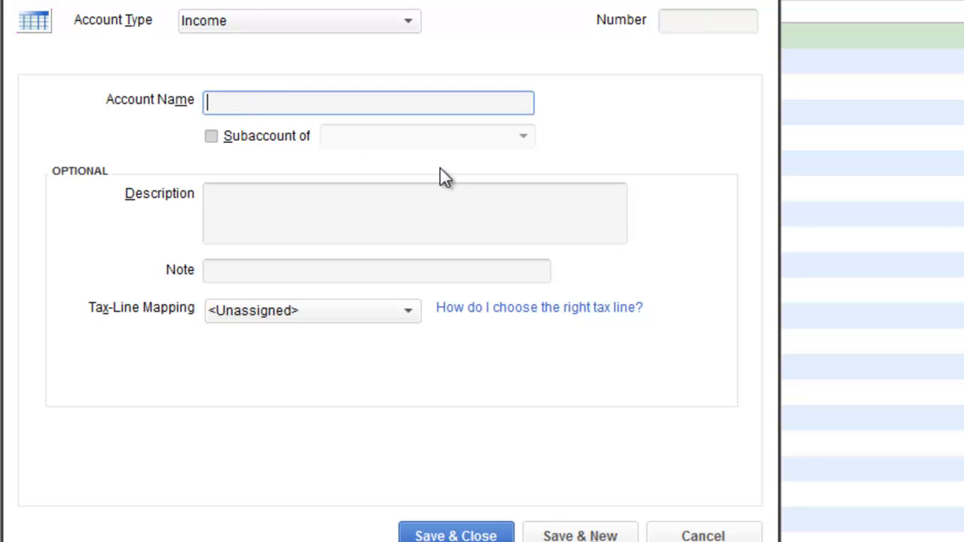
type("Contributions")
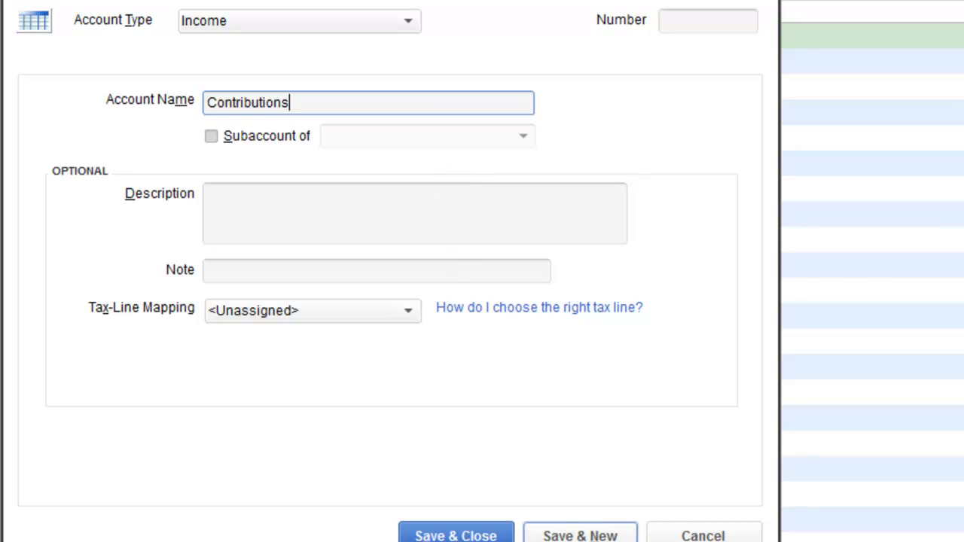
left_click(580, 534)
Step: Create the income account Contributions 2012 as a subaccount of Contributions and save it, keeping a blank form ready
left_click(272, 104)
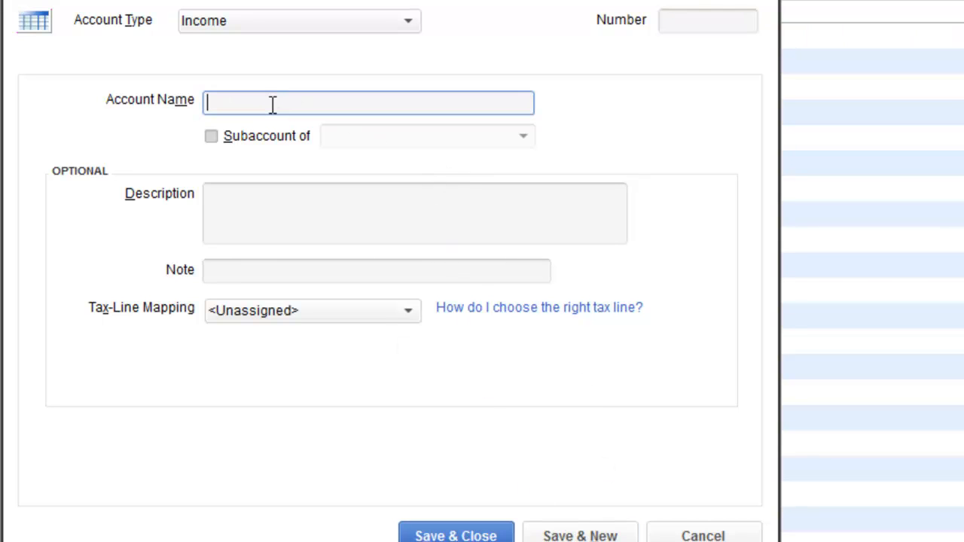
type("Contributions 2012")
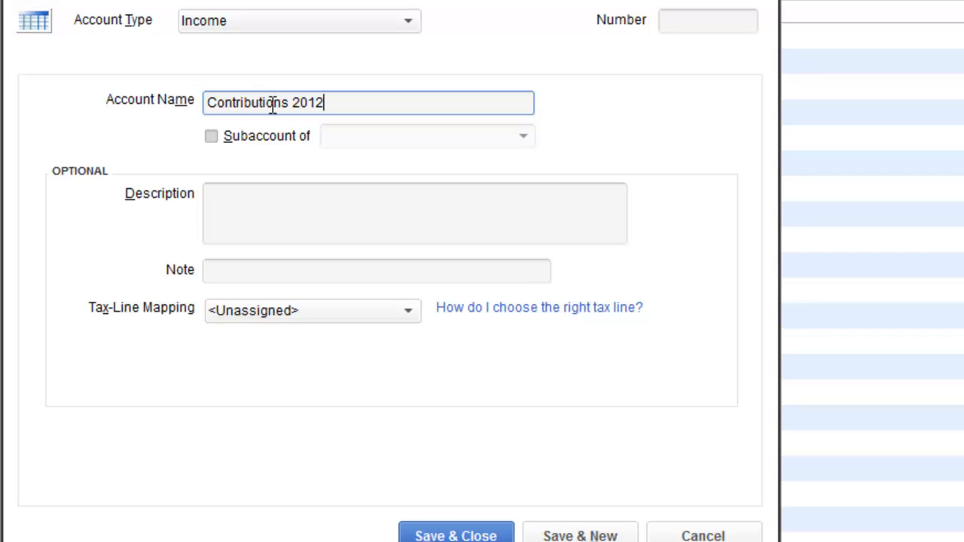
left_click(213, 136)
left_click(426, 135)
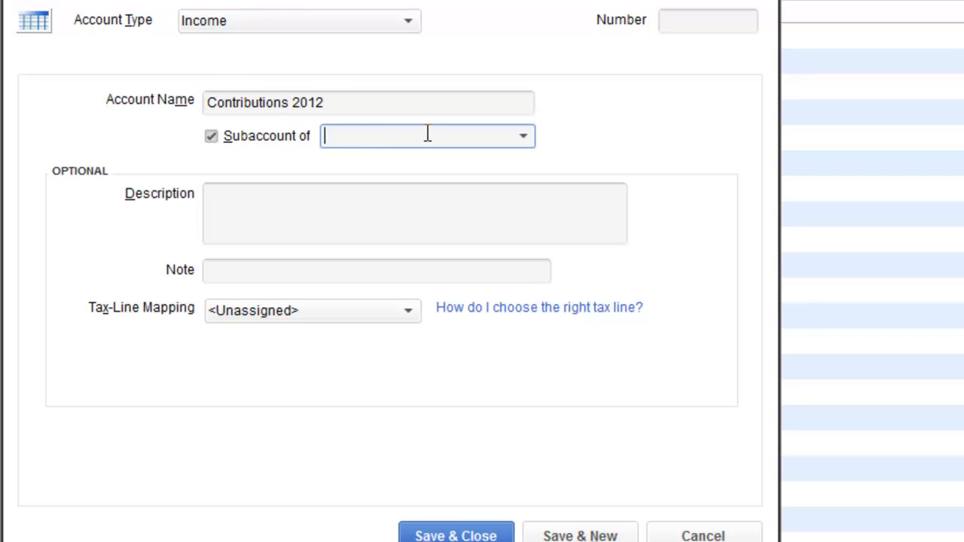
type("Contributions")
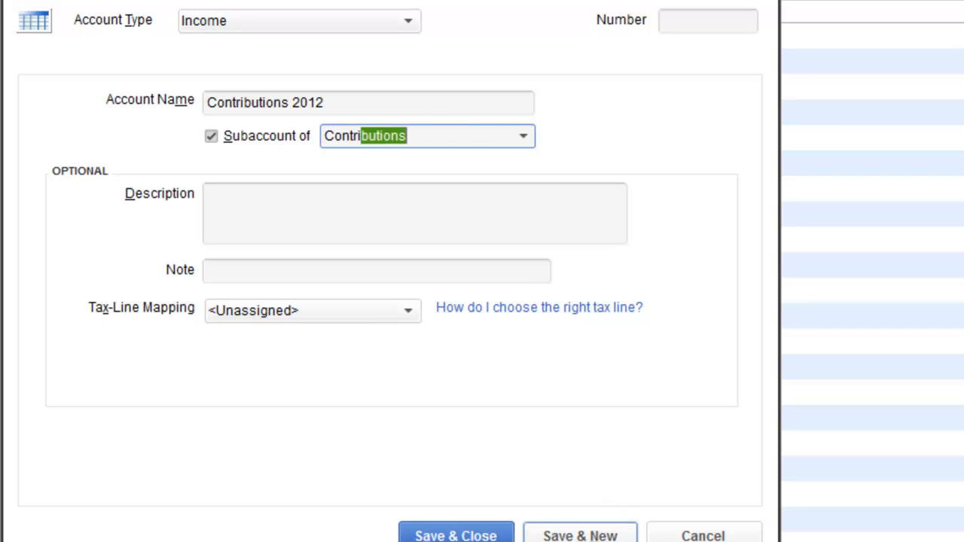
left_click(594, 534)
Step: Create the income account Contributions 2013 as a subaccount of Contributions, then save it and close the form
left_click(244, 102)
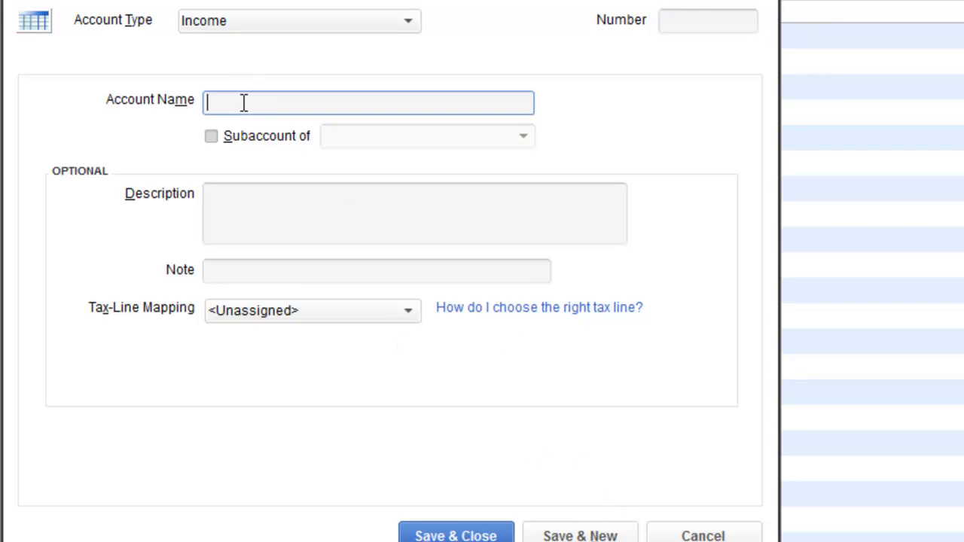
type("Contributions 2013")
left_click(211, 137)
type("Contr")
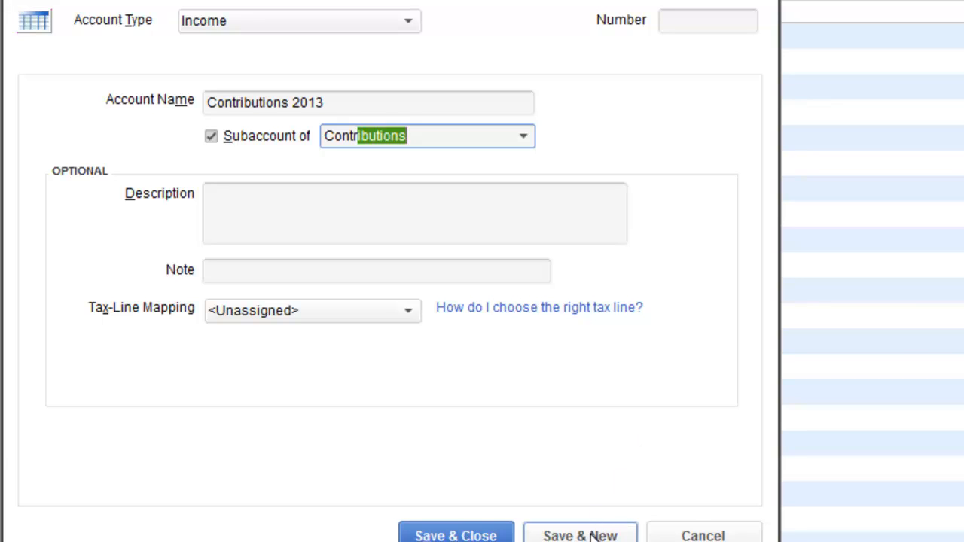
left_click(488, 535)
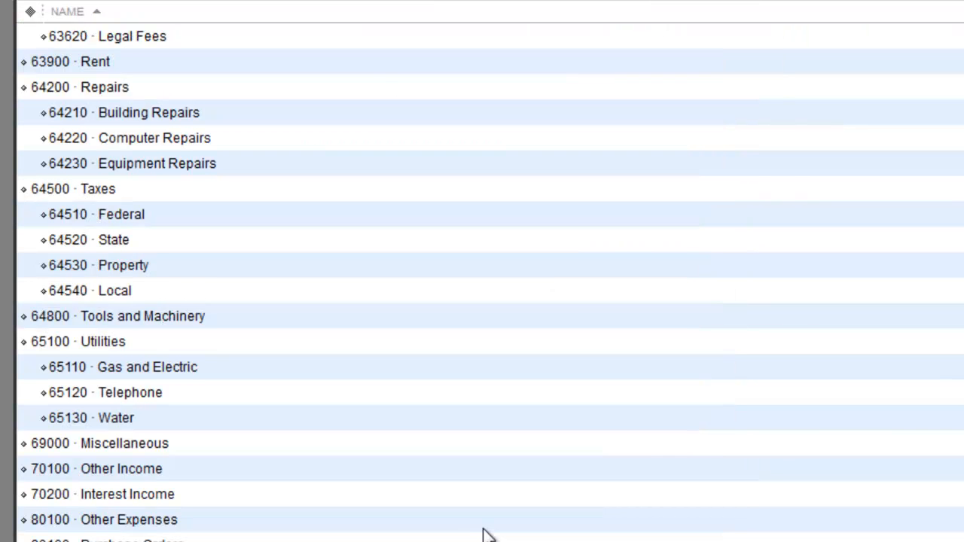
Step: Examine the Contributions account and its 2012 and 2013 subaccounts at the end of the chart of accounts
left_click(388, 520)
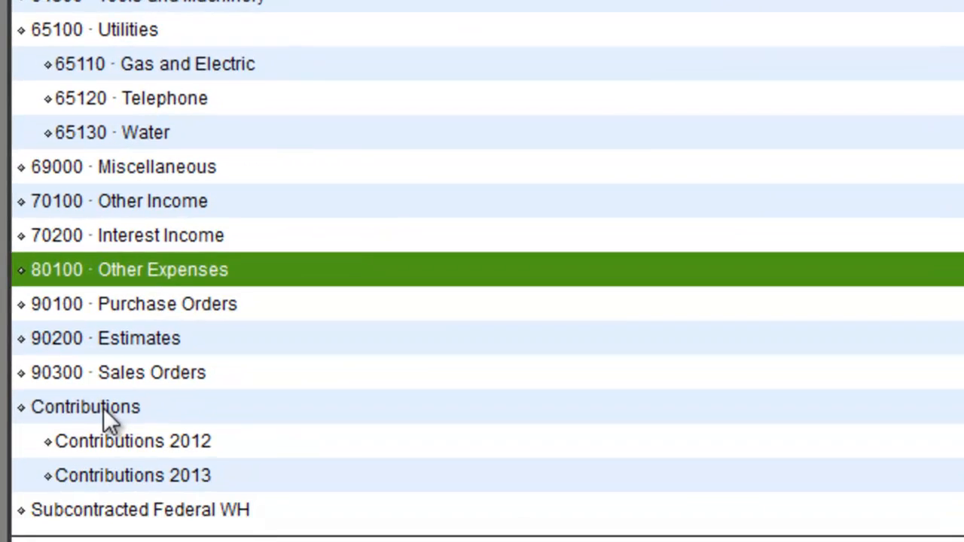
left_click(103, 408)
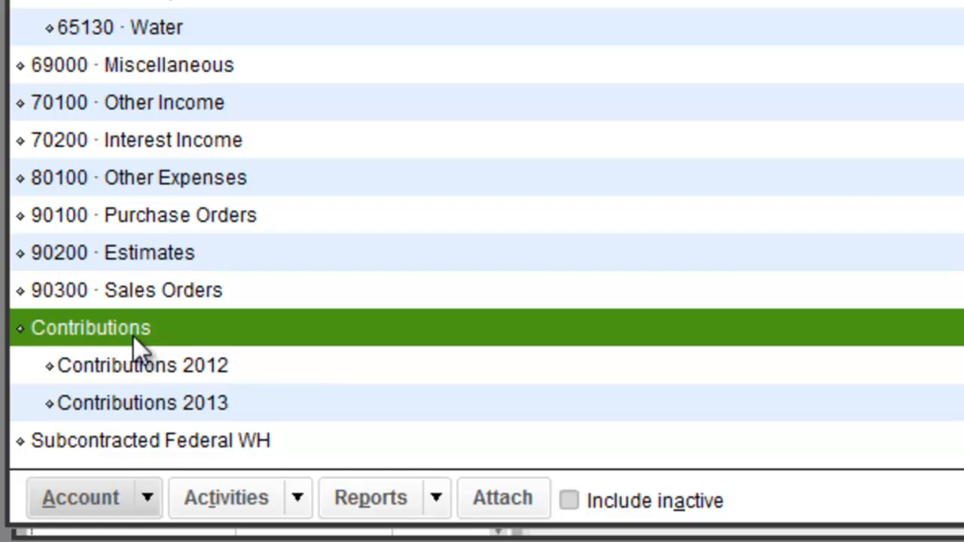
left_click(198, 369)
left_click(201, 411)
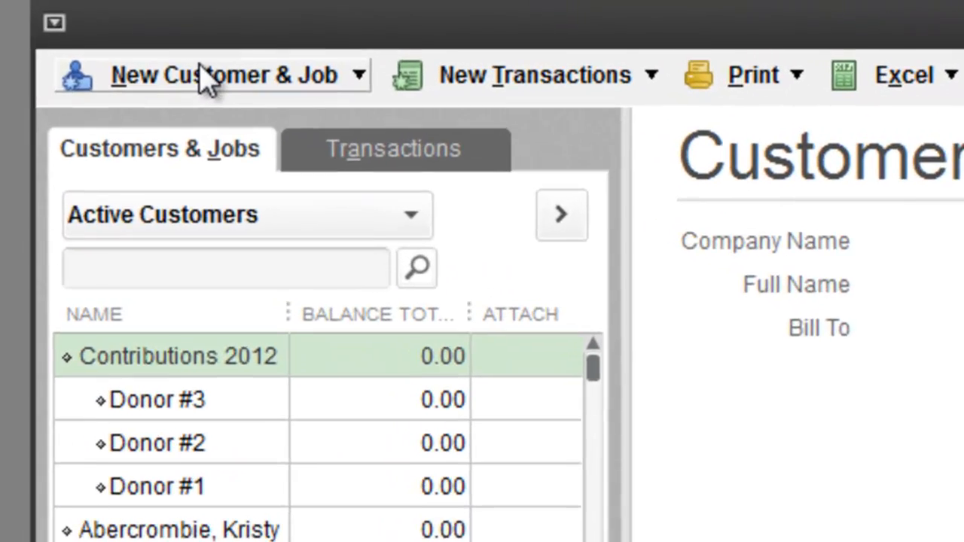
left_click(80, 31)
left_click(218, 140)
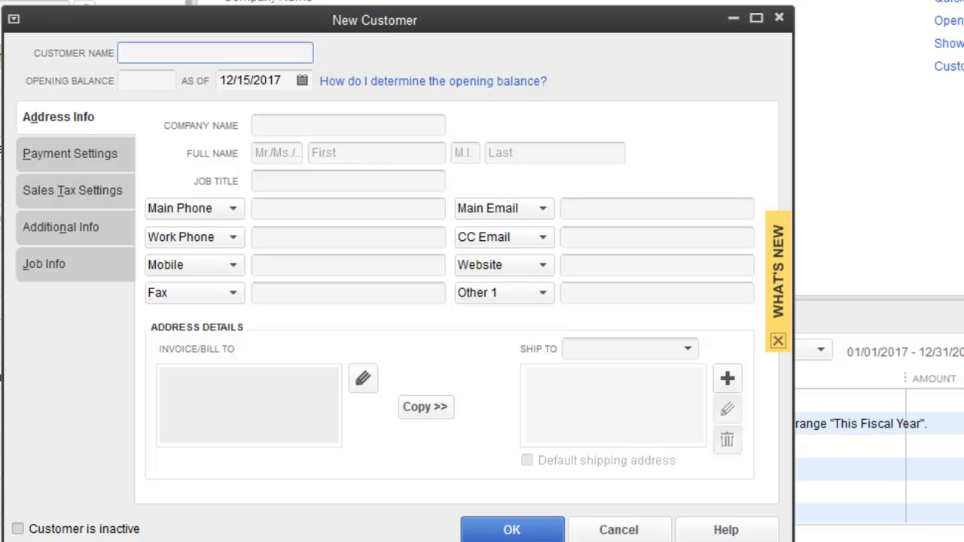
left_click_drag(80, 17, 294, 2)
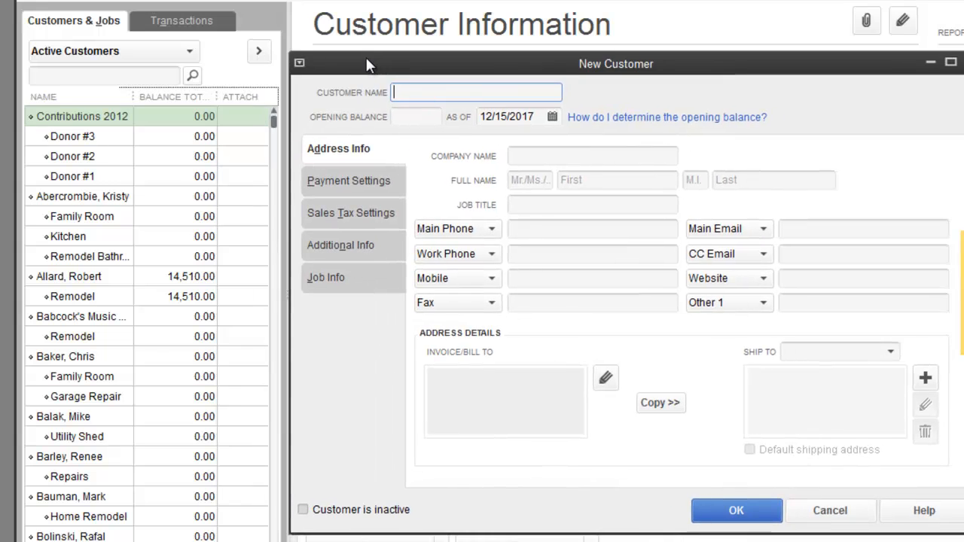
left_click_drag(366, 59, 365, 59)
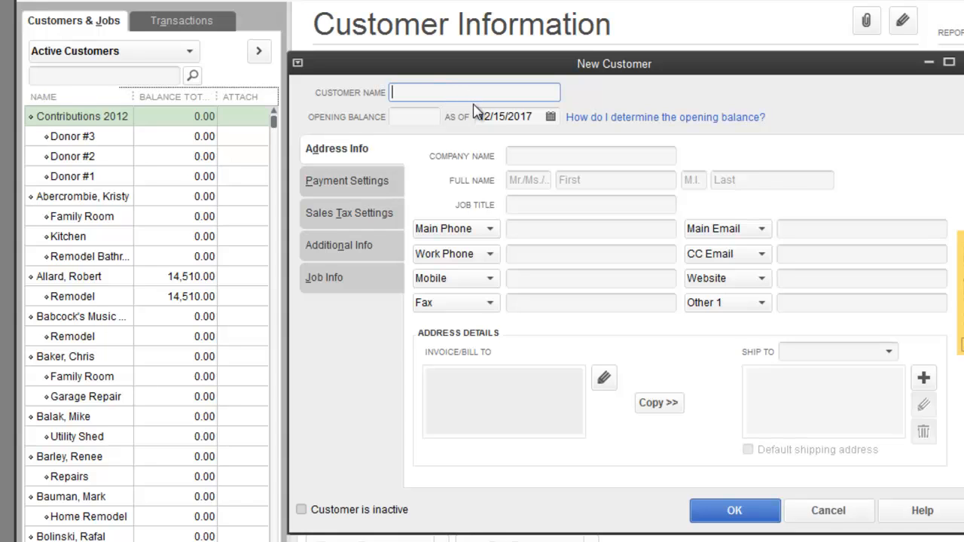
left_click(963, 63)
Step: Add a job named Donor #4 under the customer Contributions 2012 and save it
left_click(67, 136)
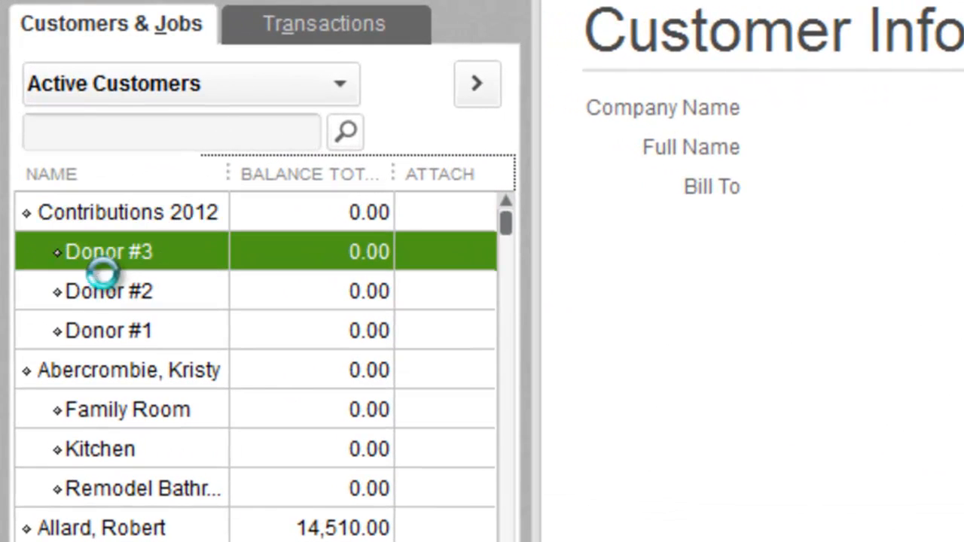
left_click(113, 298)
left_click(121, 332)
left_click(132, 256)
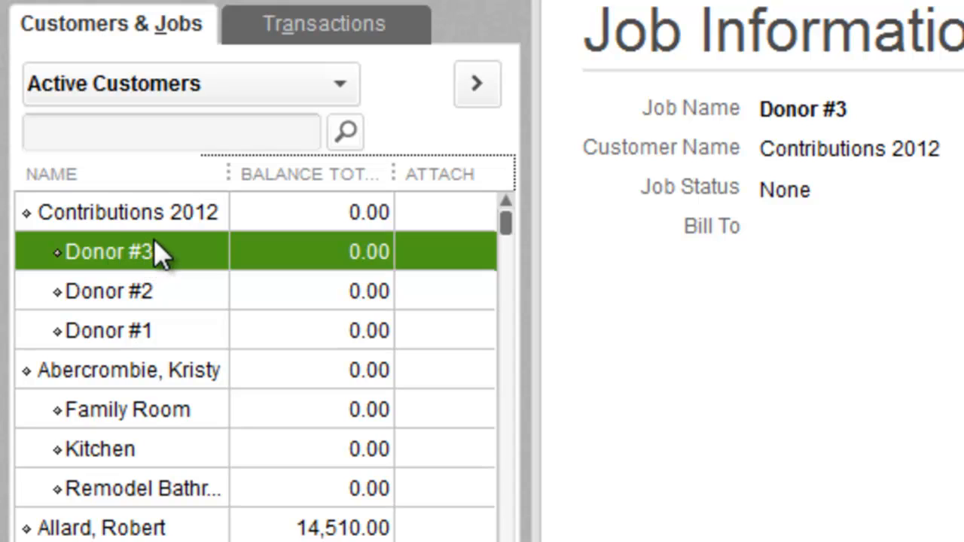
left_click(109, 222)
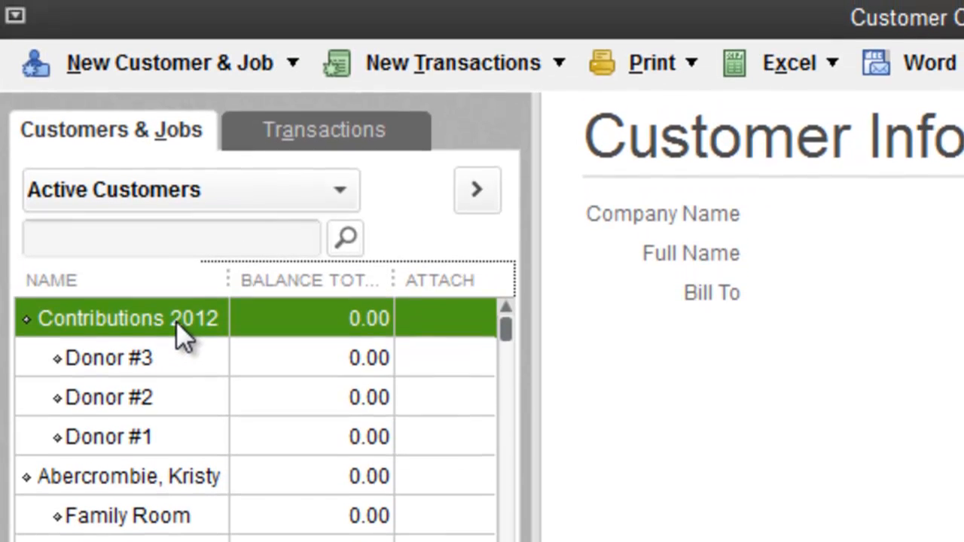
left_click(181, 70)
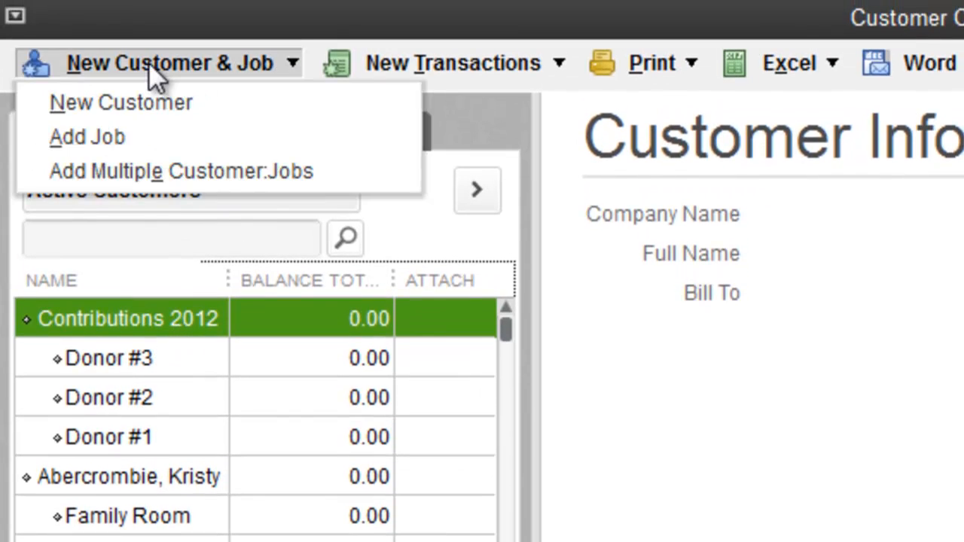
left_click(98, 138)
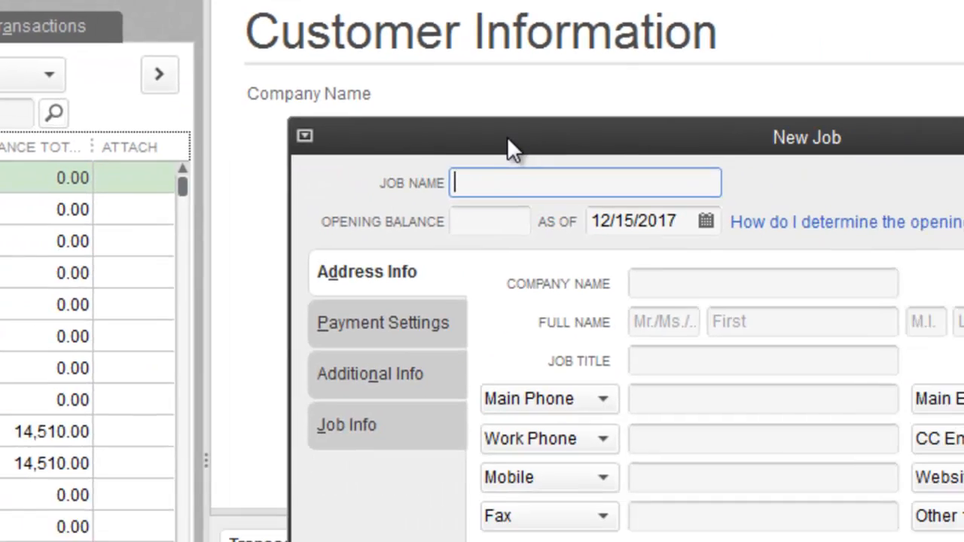
type("Don")
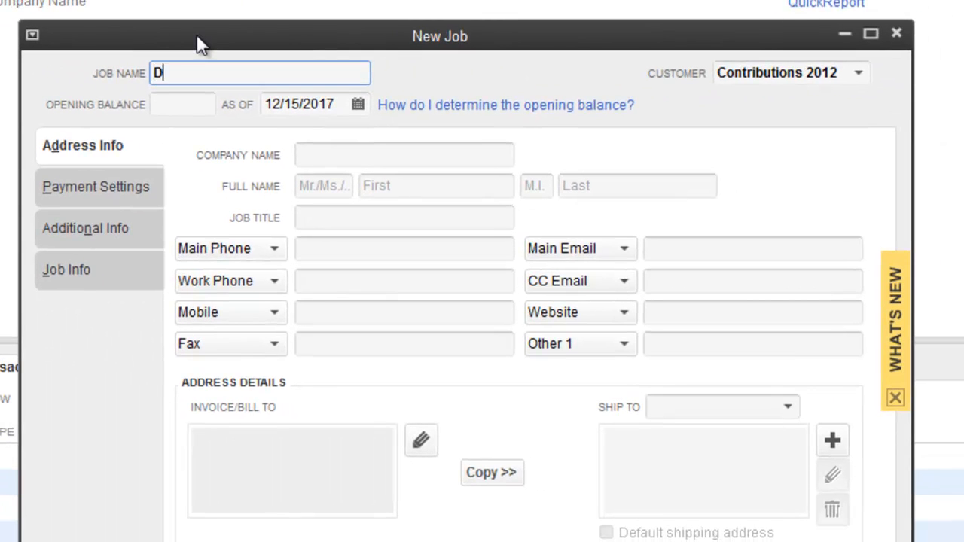
type("or #4")
left_click(697, 540)
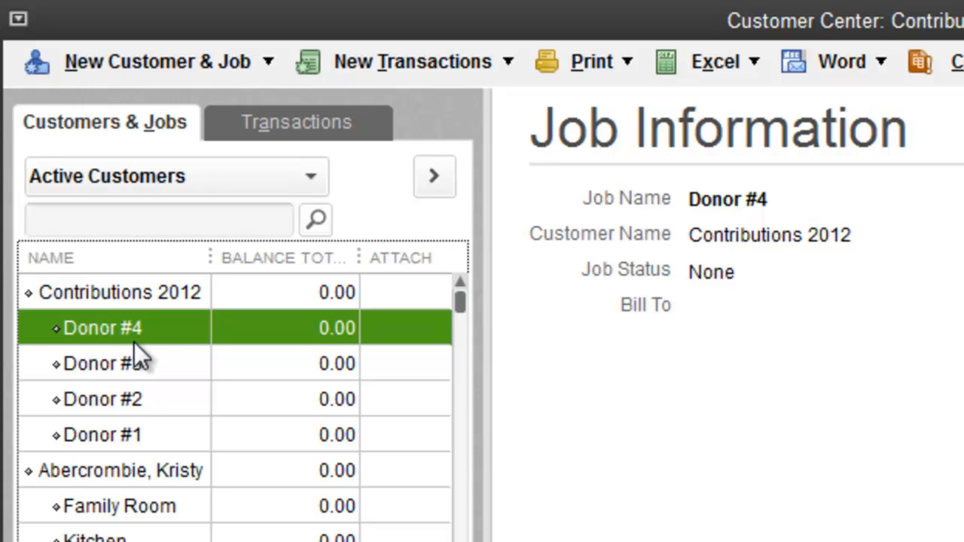
Step: Look through the Contributions 2012 customer and its donor jobs in the customer list
left_click(109, 294)
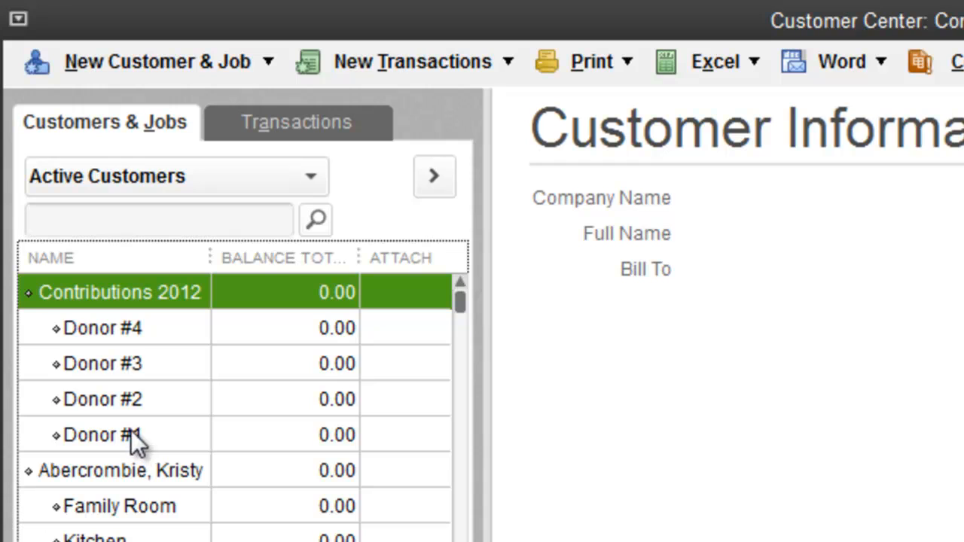
left_click(110, 325)
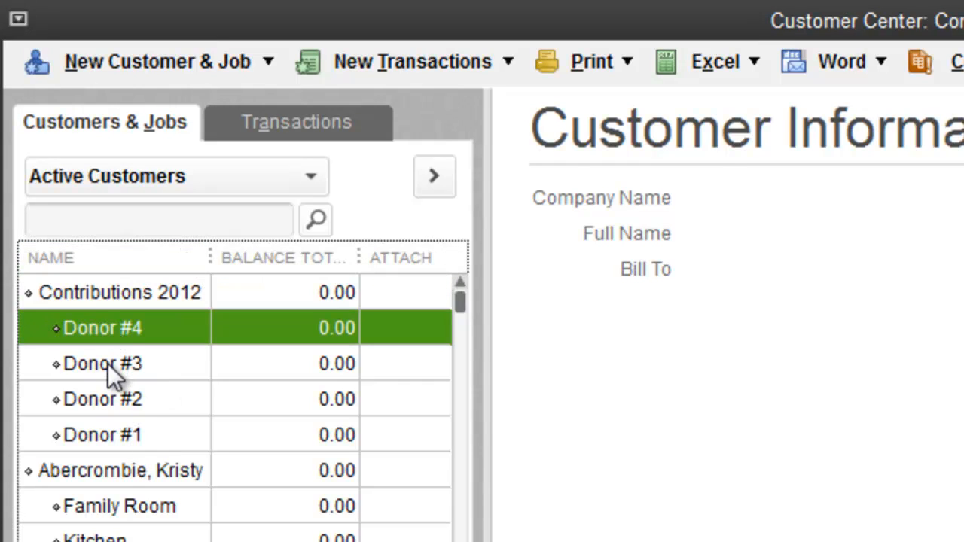
left_click(108, 364)
left_click(114, 392)
left_click(119, 428)
Step: Start a new sales receipt from the Contributions 2012 customer and assign it to the Donor #4 job
left_click(125, 294)
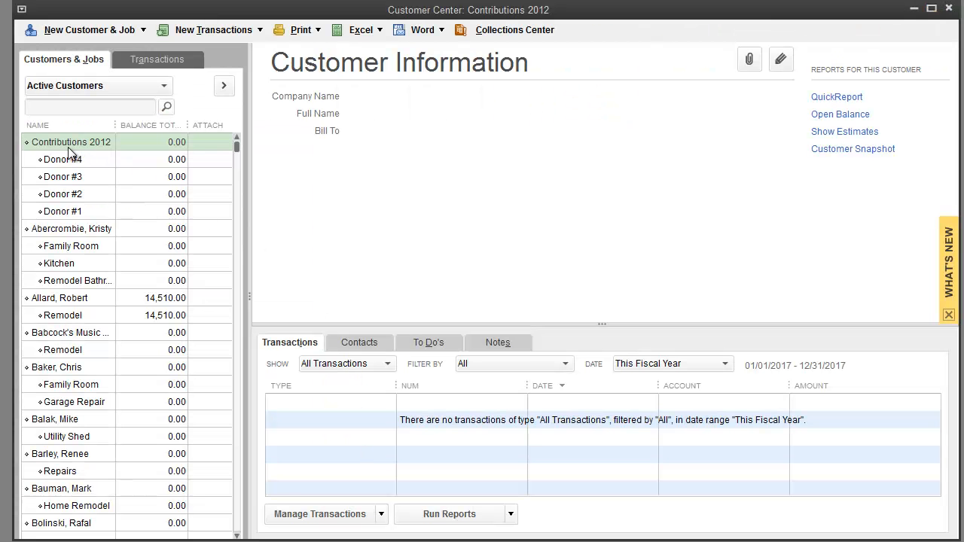
left_click(241, 30)
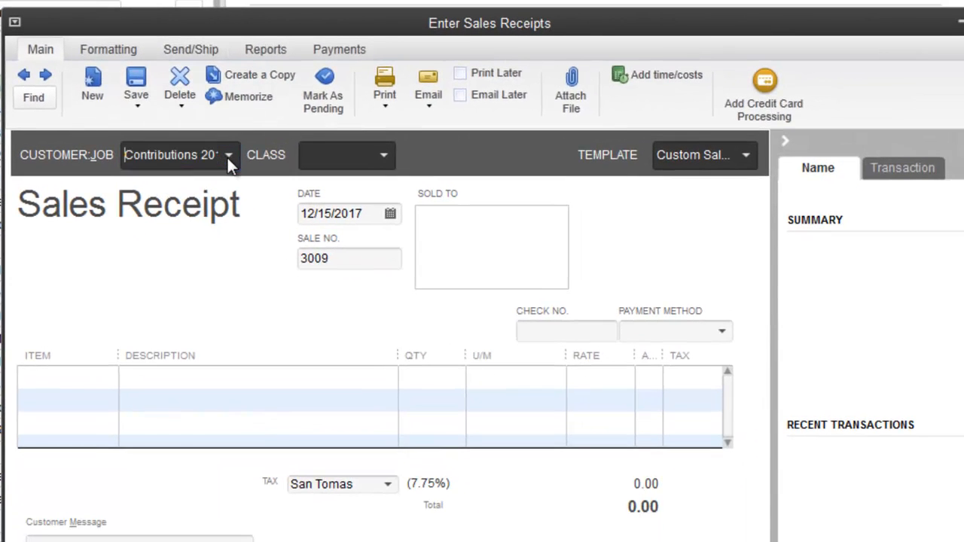
left_click(228, 157)
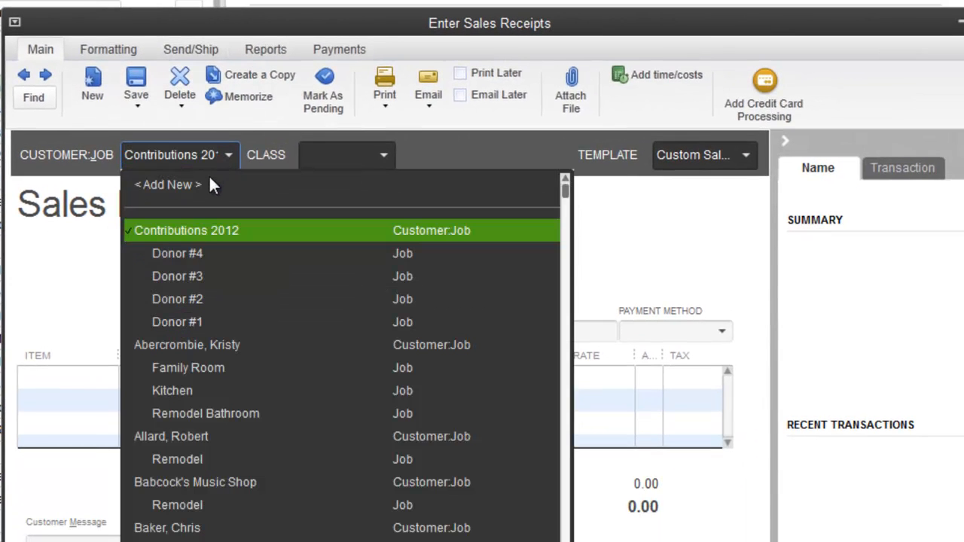
left_click(187, 253)
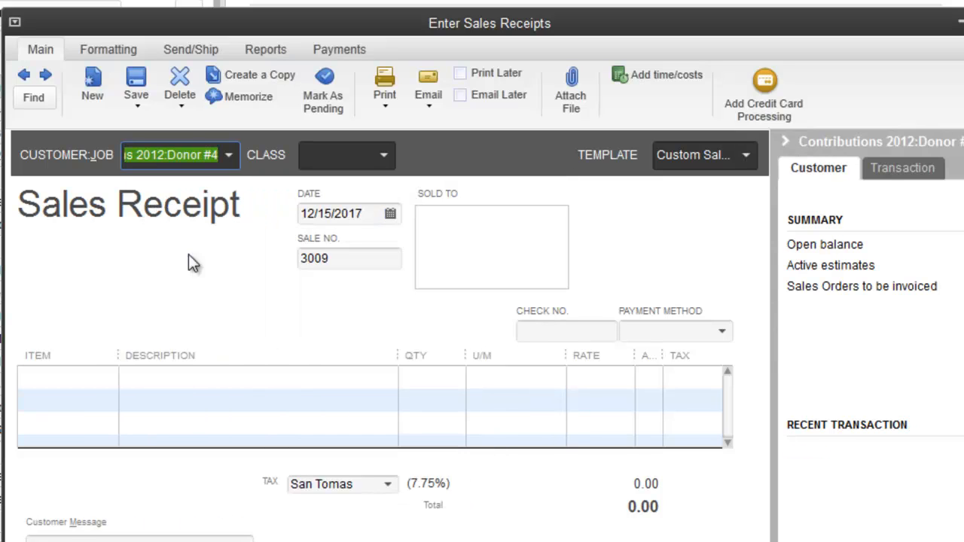
Step: Search the item list for a contributions item to use on the sales receipt's first line, and clear the partial entry
key("Tab")
key("Tab")
key("Tab")
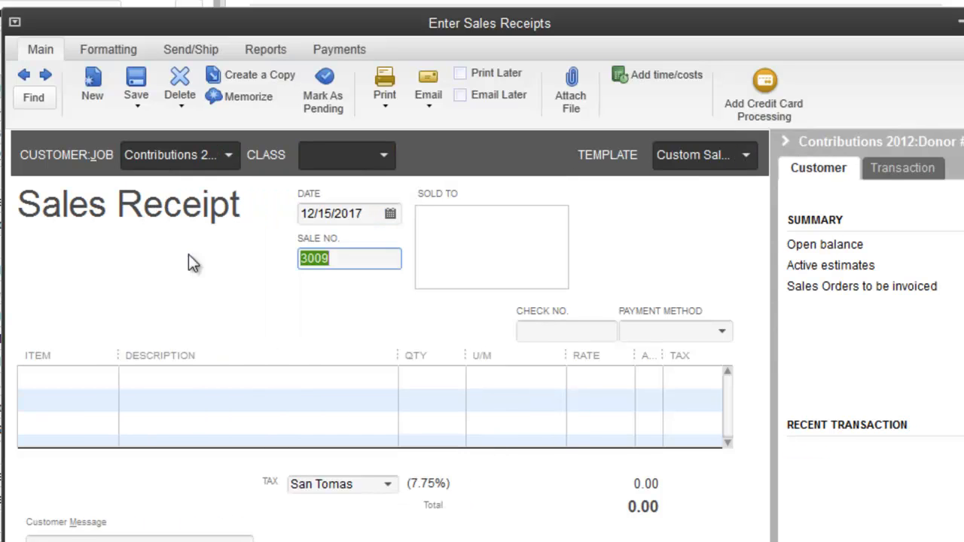
key("Tab")
key("Tab")
key("Tab")
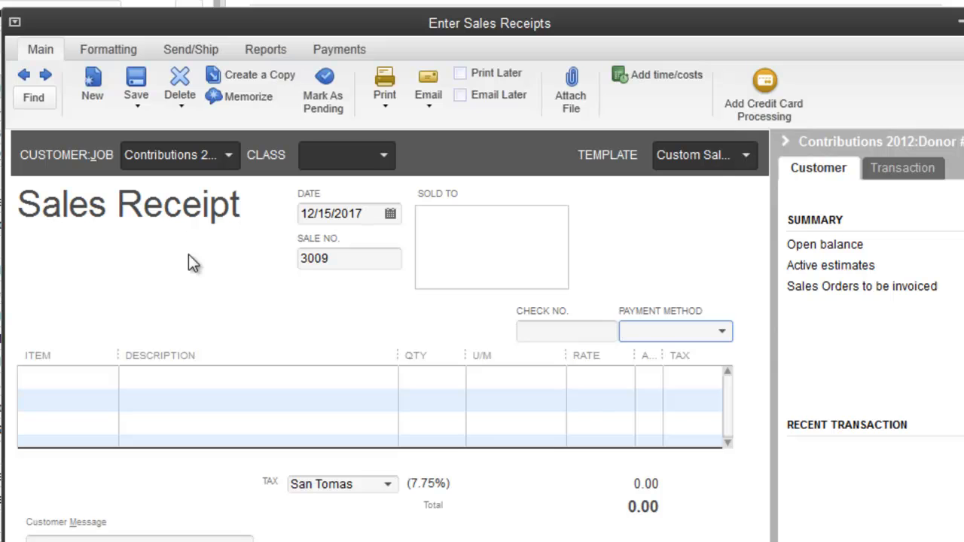
key("Tab")
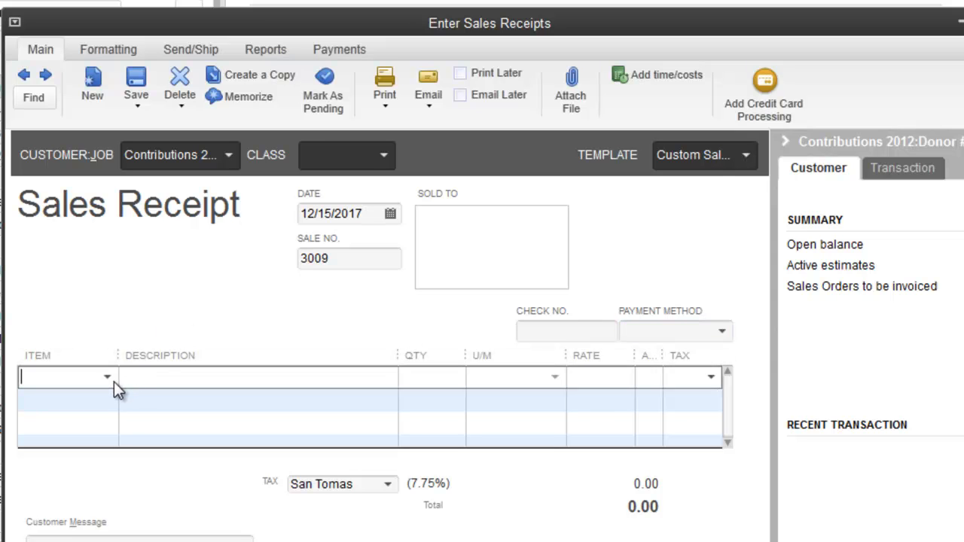
type("Con")
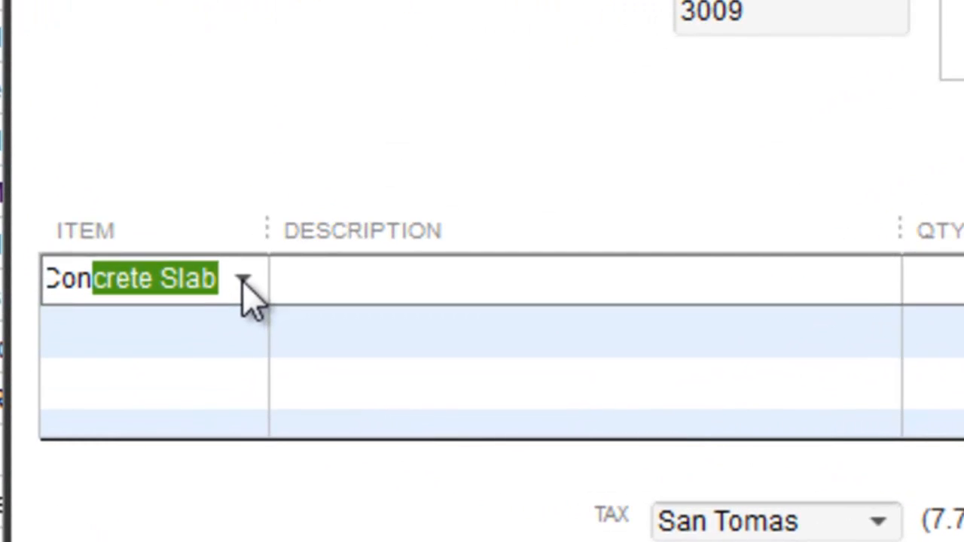
type("tri")
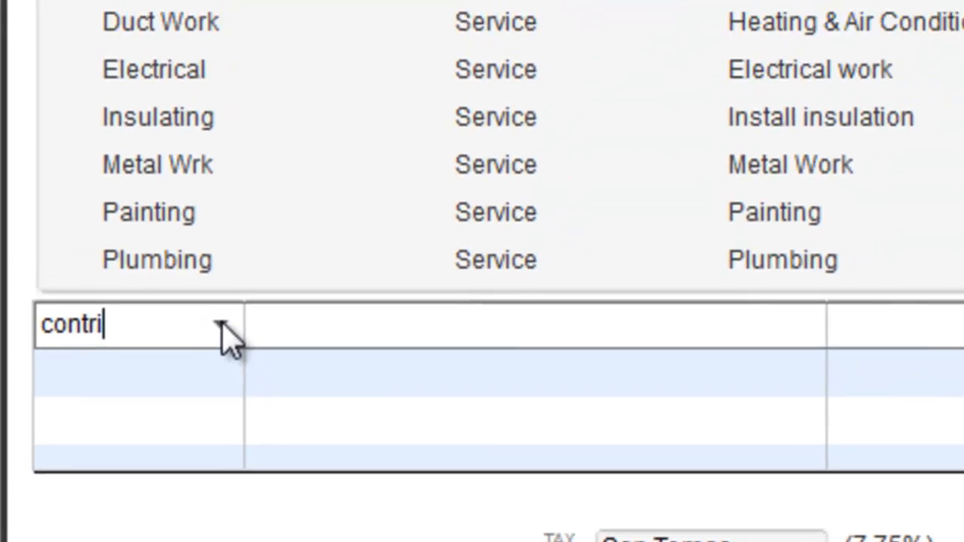
scroll(294, 259, "down", 7)
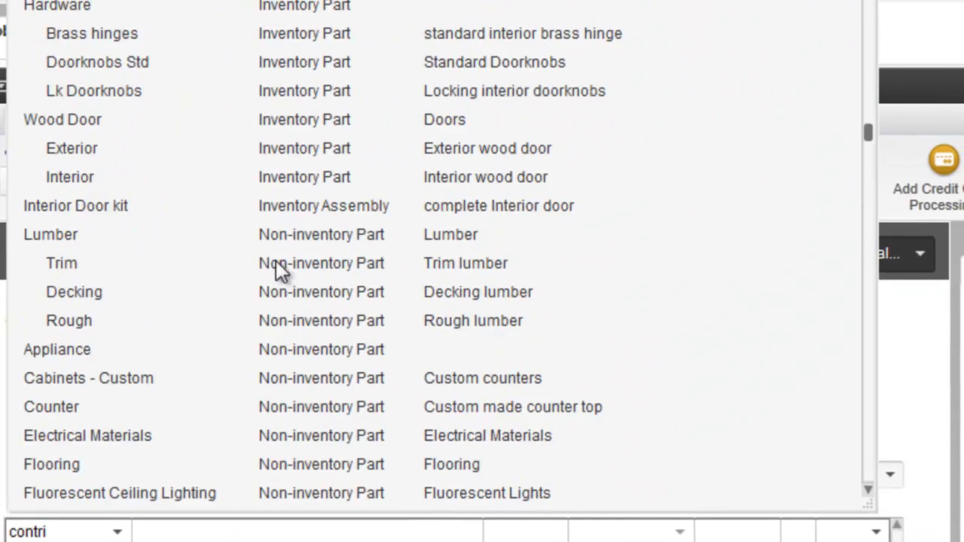
scroll(276, 268, "down", 15)
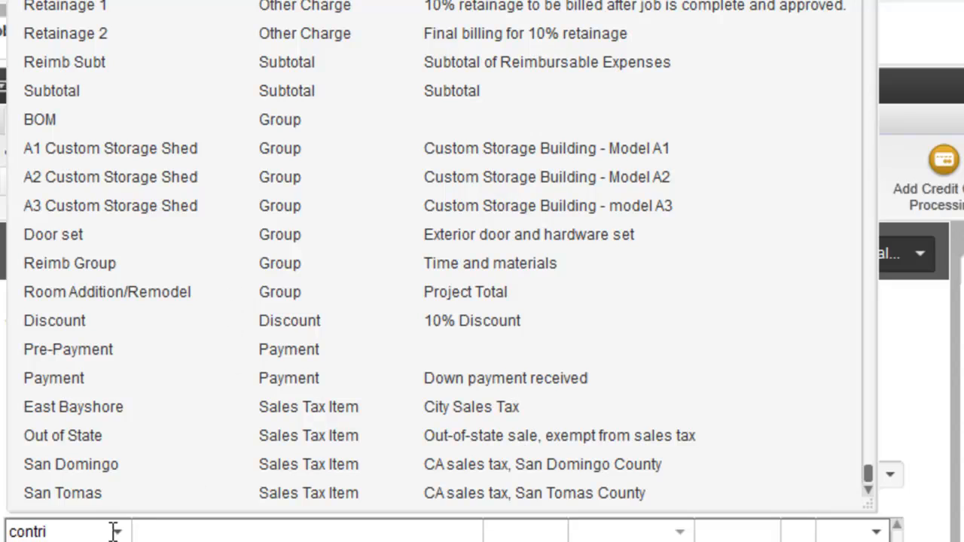
left_click_drag(80, 532, 4, 532)
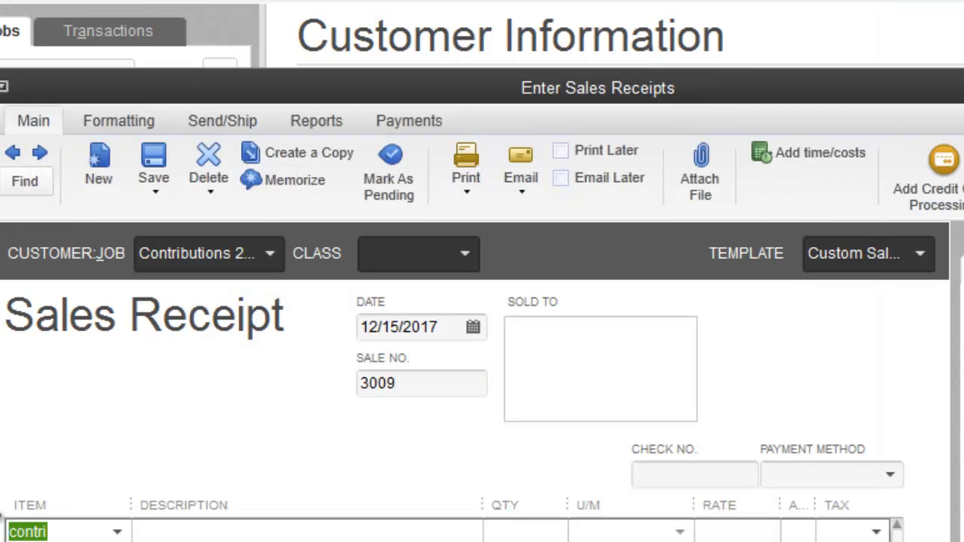
key("BackSpace")
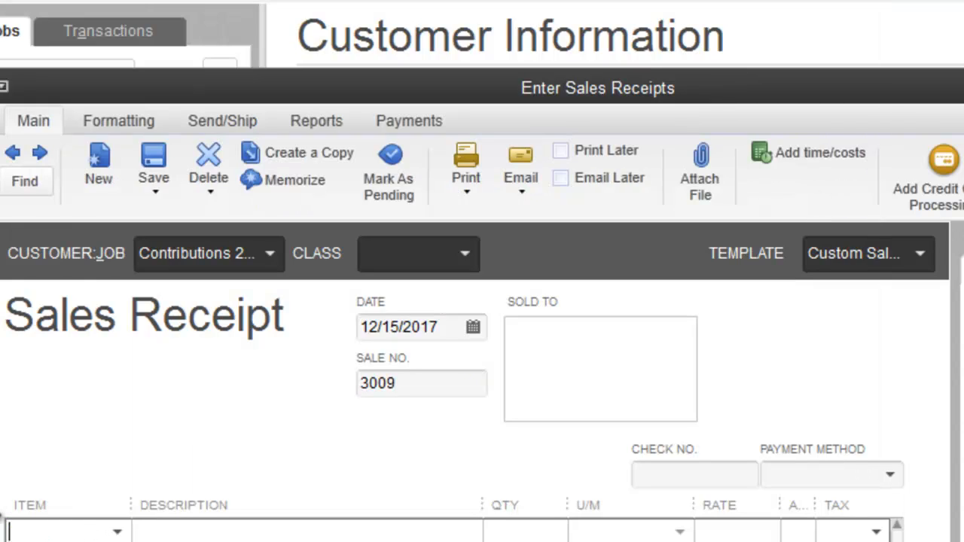
Step: Start a new item of type Other Charge for the receipt line and name it Contributions 2012
left_click(122, 536)
key("Escape")
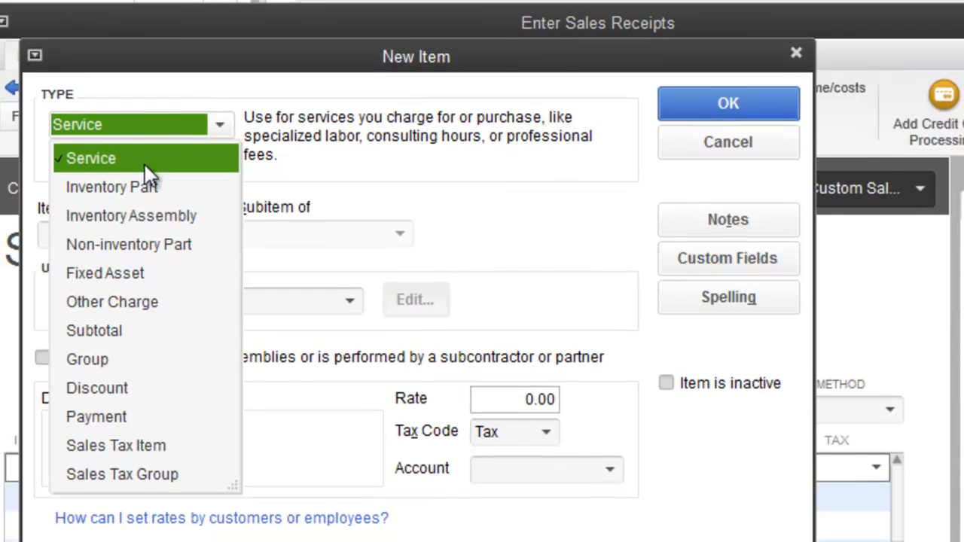
left_click(124, 301)
left_click(106, 240)
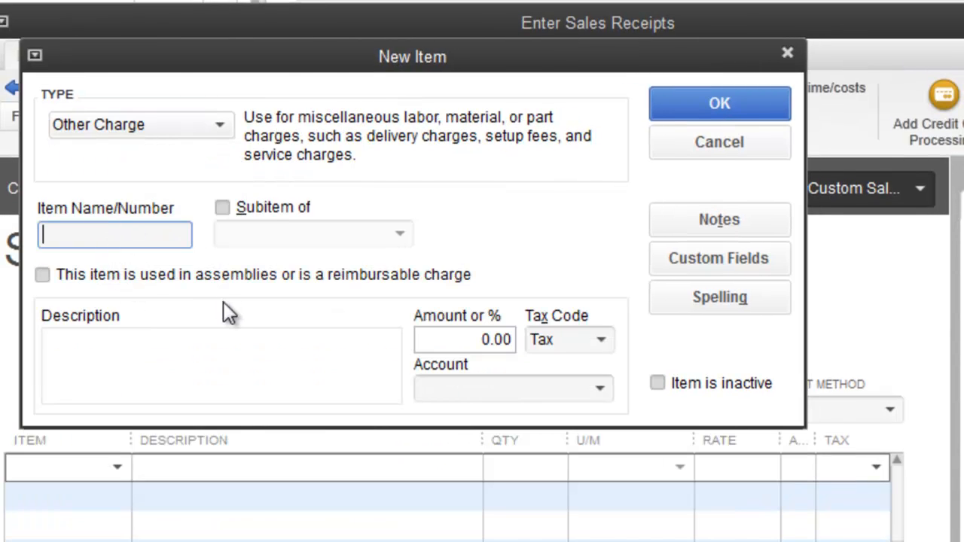
type("Contributions 2012")
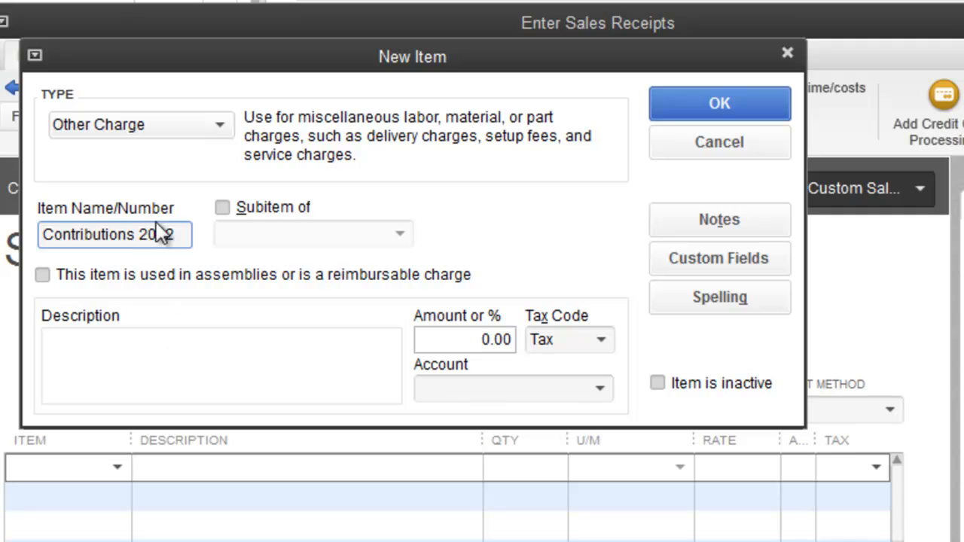
Step: Copy the item name into its description, assign the Contributions 2012 income subaccount, and save the item
left_click_drag(181, 228, 11, 232)
key("ctrl+c")
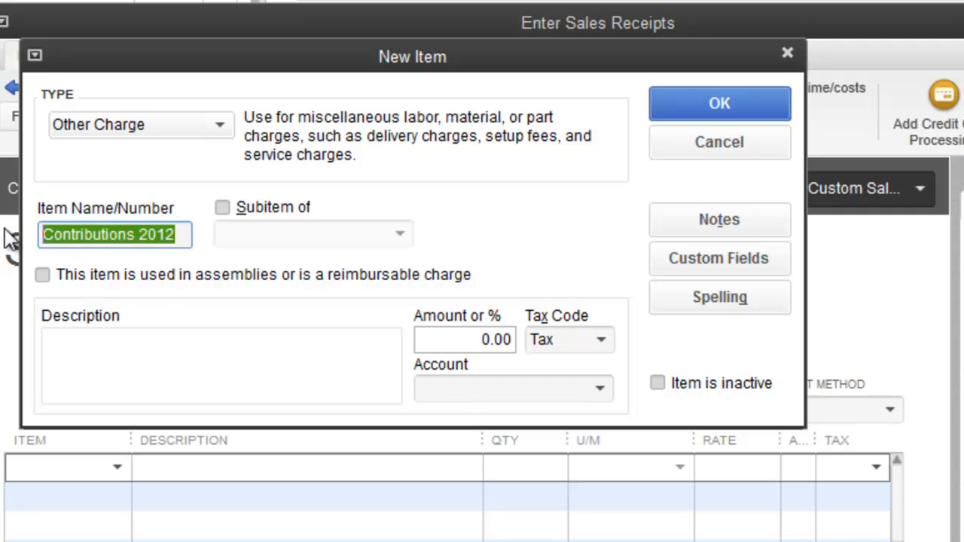
left_click(156, 347)
key("ctrl+v")
left_click(608, 392)
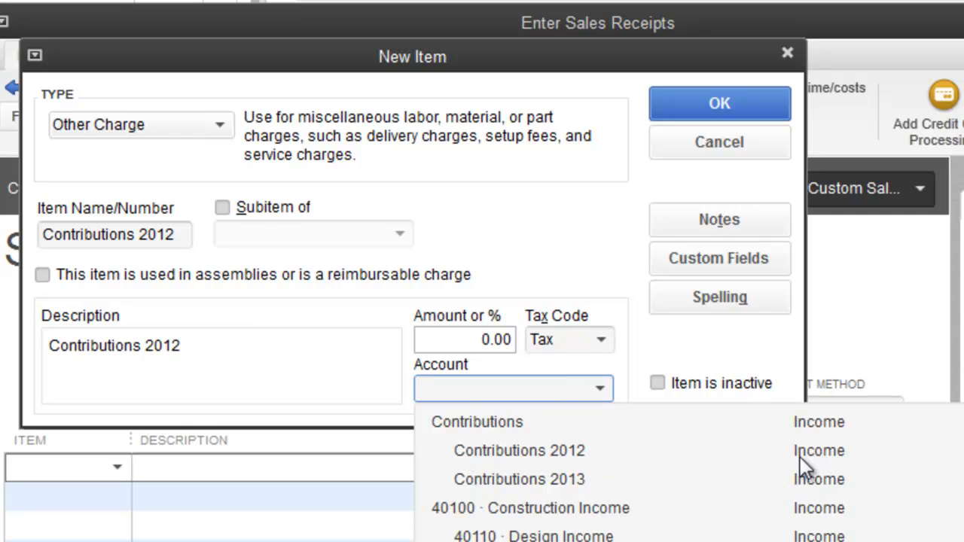
left_click(519, 455)
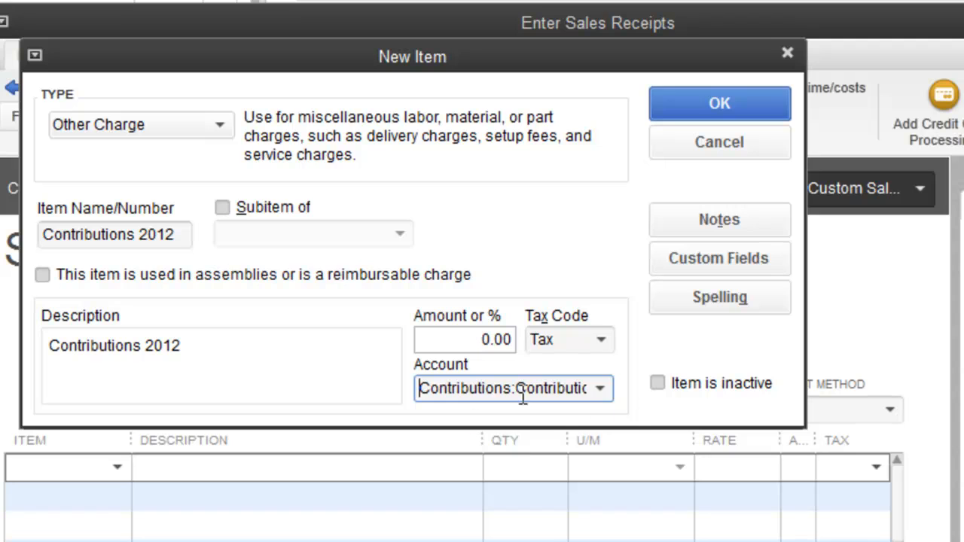
left_click(715, 107)
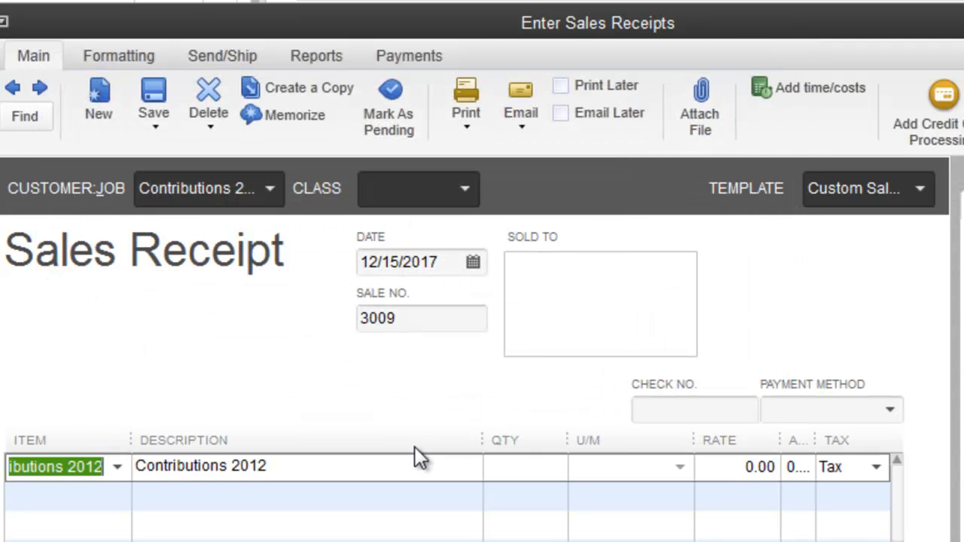
Step: Set the rate of the Contributions 2012 line on the sales receipt to 1,000
key("Tab")
key("Tab")
key("Tab")
key("Tab")
type("1000")
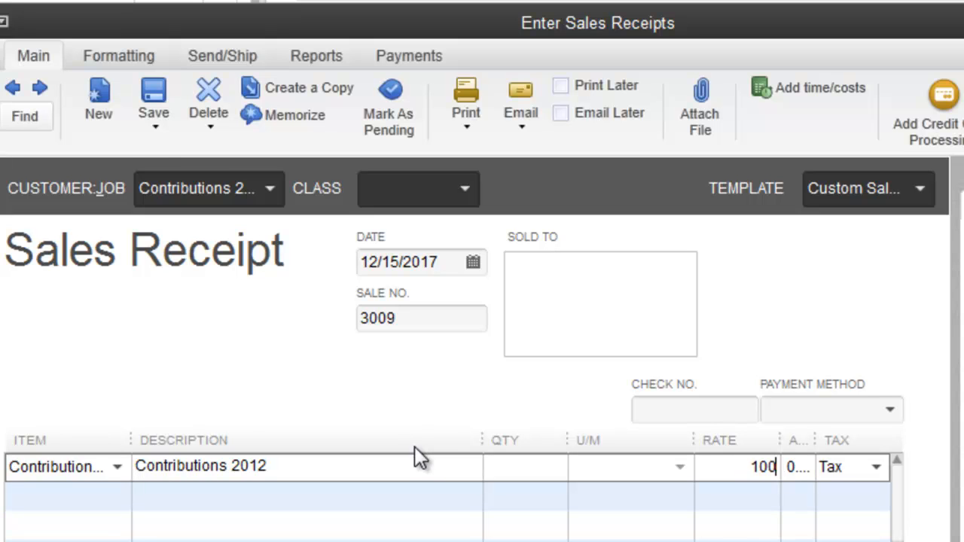
key("Tab")
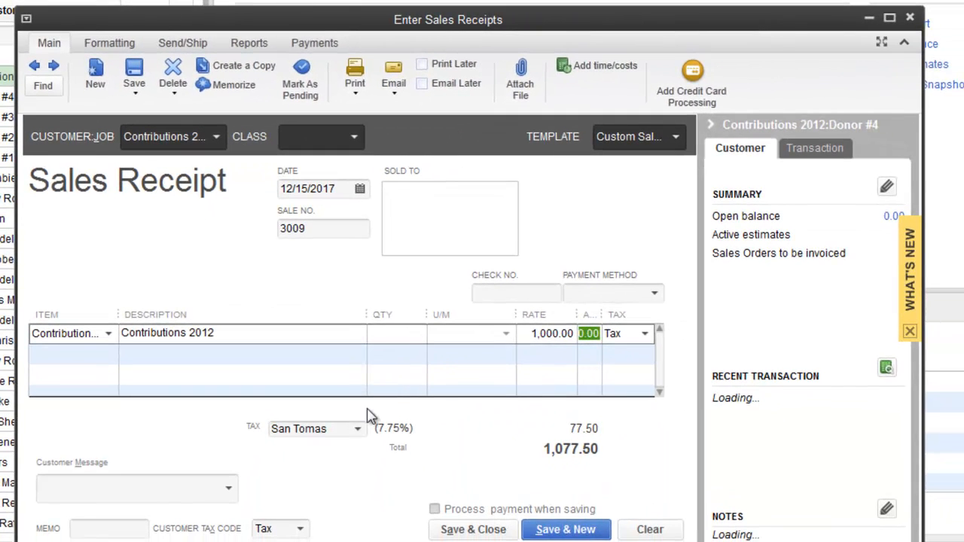
Step: Change the tax code of the Contributions 2012 line to Non for non-taxable sales
left_click(356, 428)
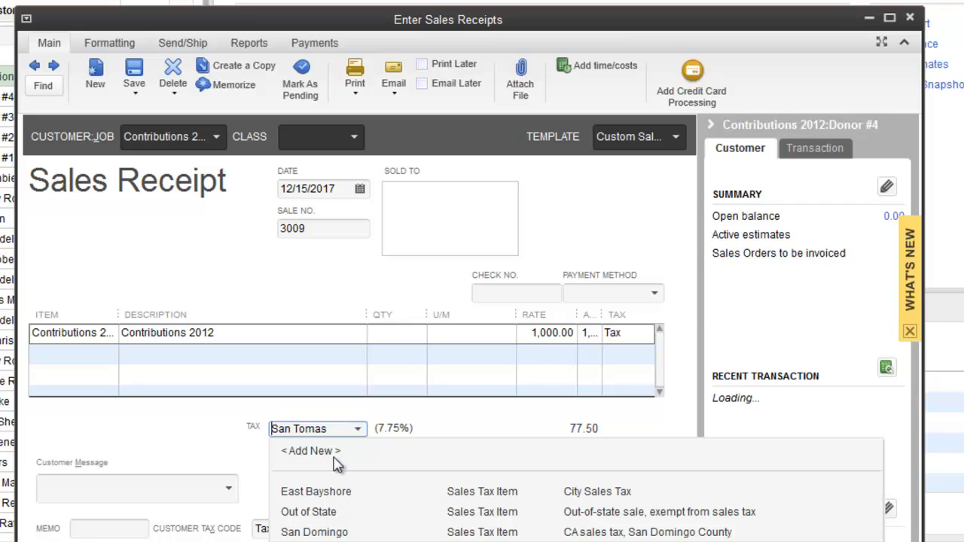
left_click(641, 337)
left_click(646, 338)
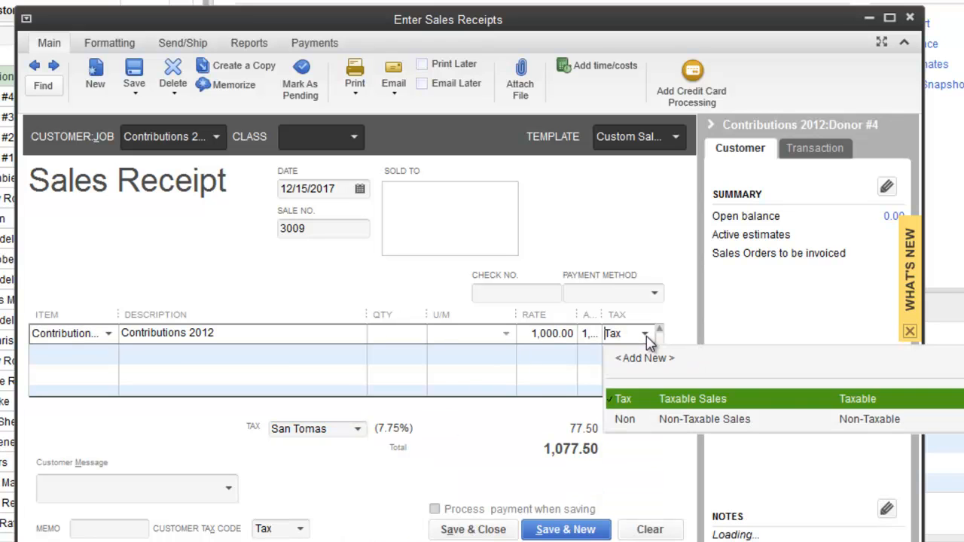
left_click(650, 419)
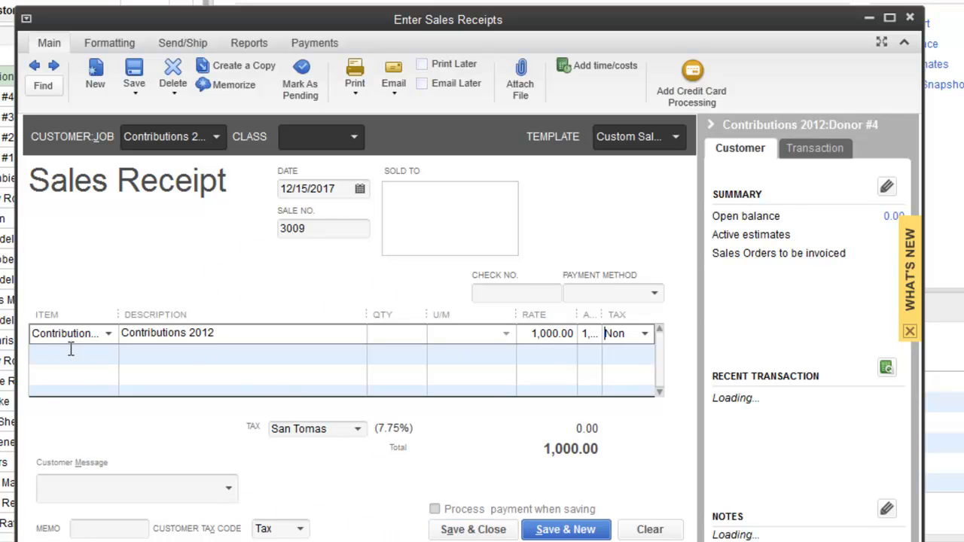
Step: Reselect Contributions 2012 as the line's item, then save and close the Donor #4 sales receipt
left_click(107, 337)
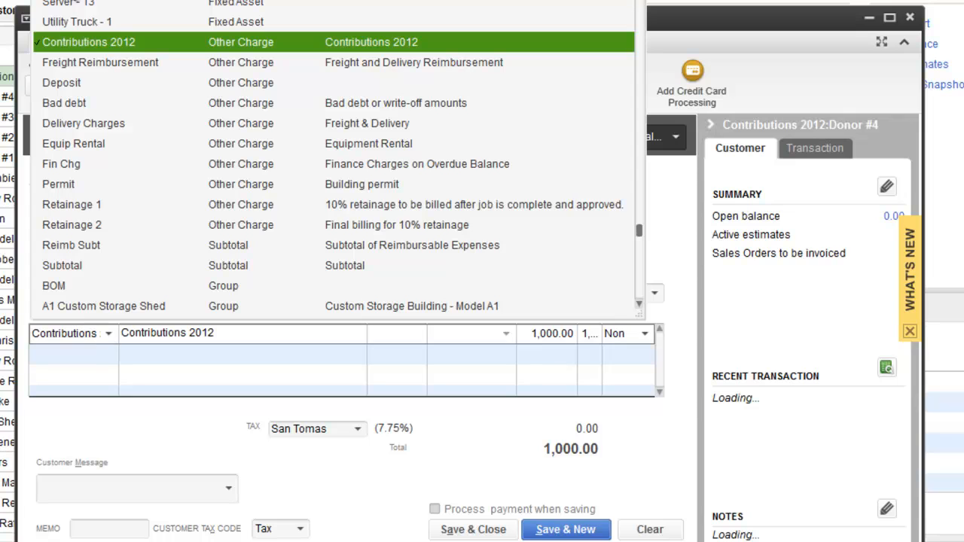
left_click(92, 43)
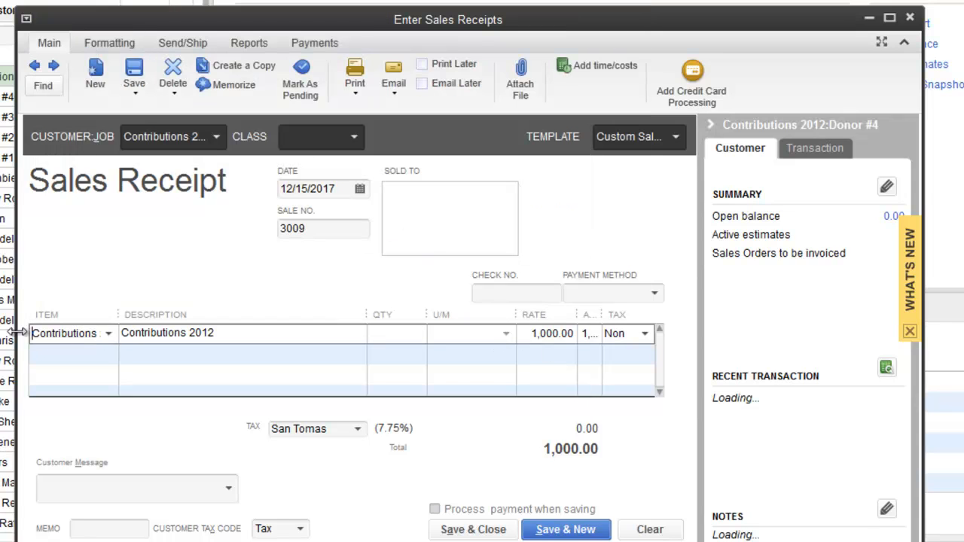
left_click(473, 530)
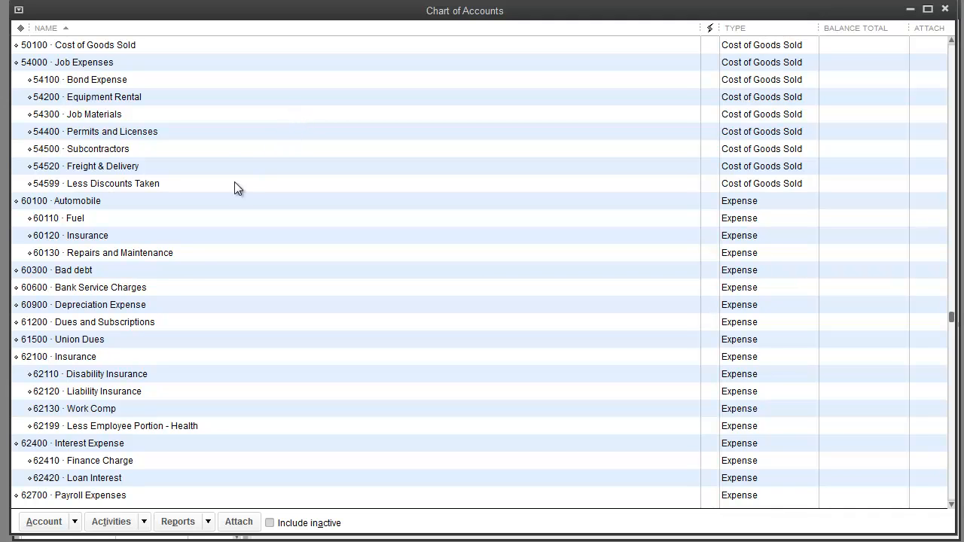
Step: Add an expense account named Contributions Awards to the chart of accounts and save it, continuing to another new account
left_click(56, 525)
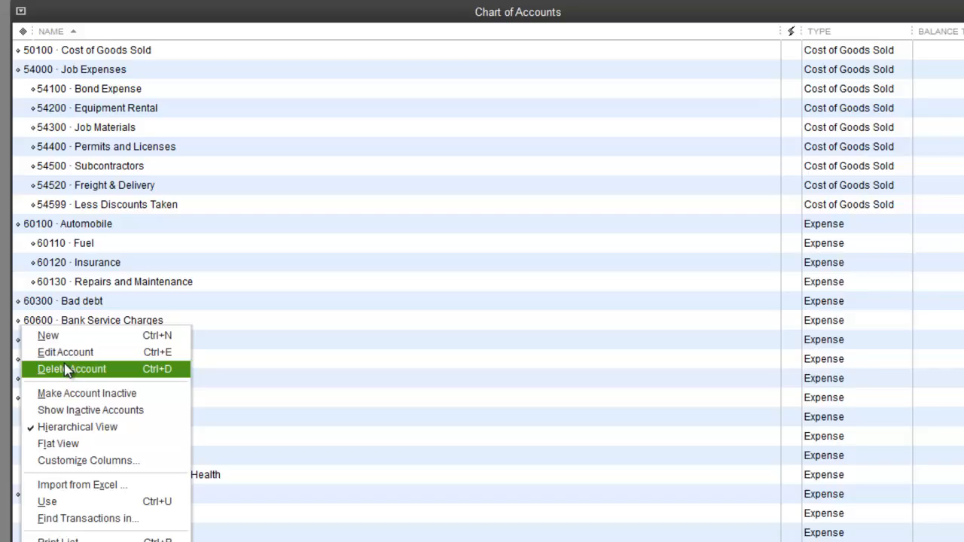
left_click(71, 337)
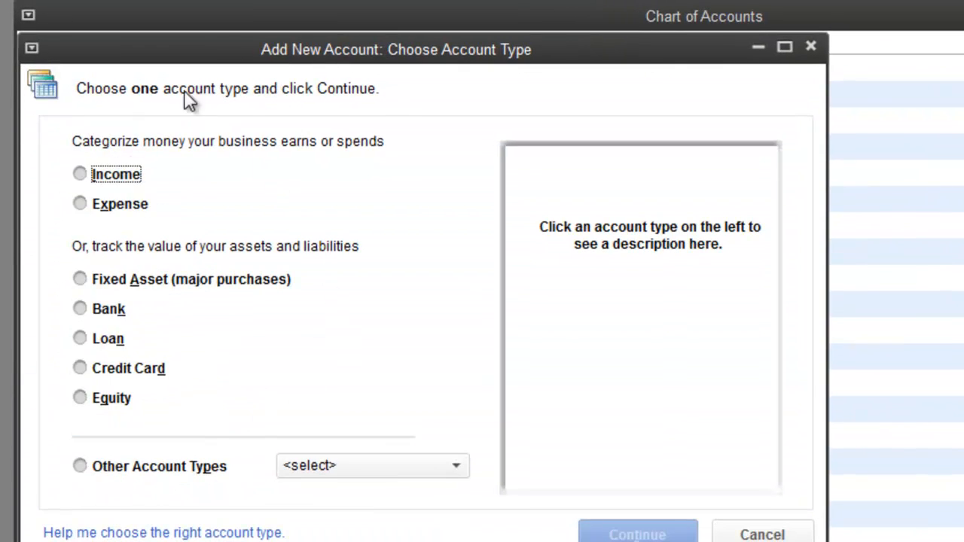
left_click(80, 205)
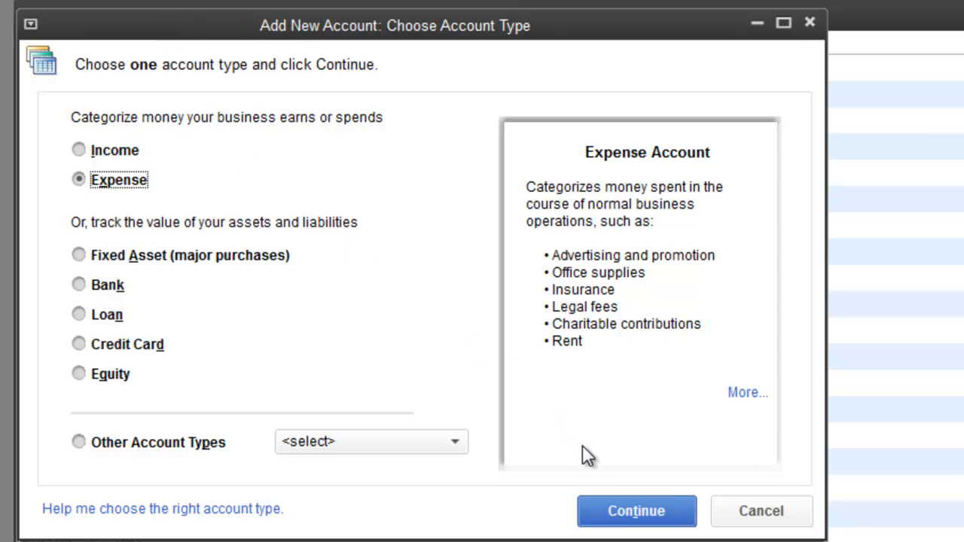
left_click(638, 511)
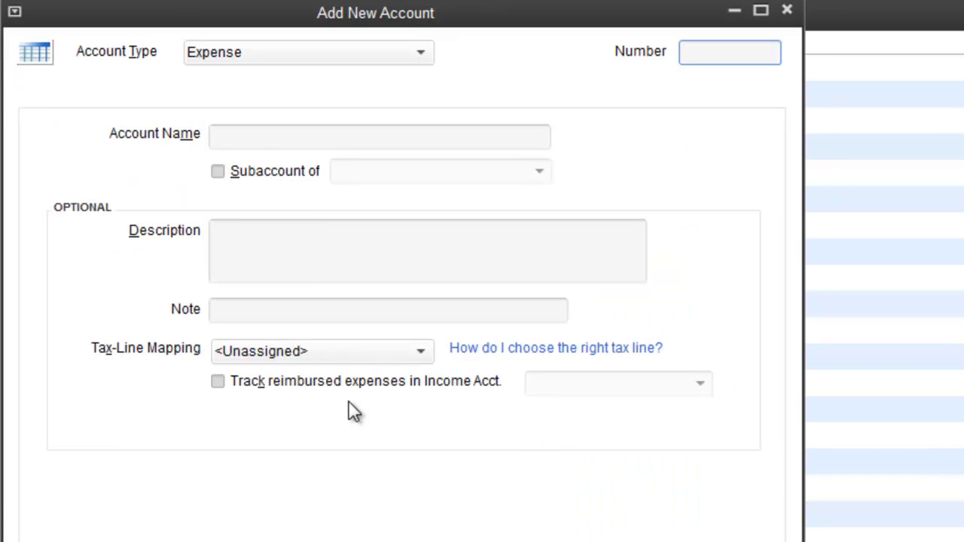
left_click(259, 138)
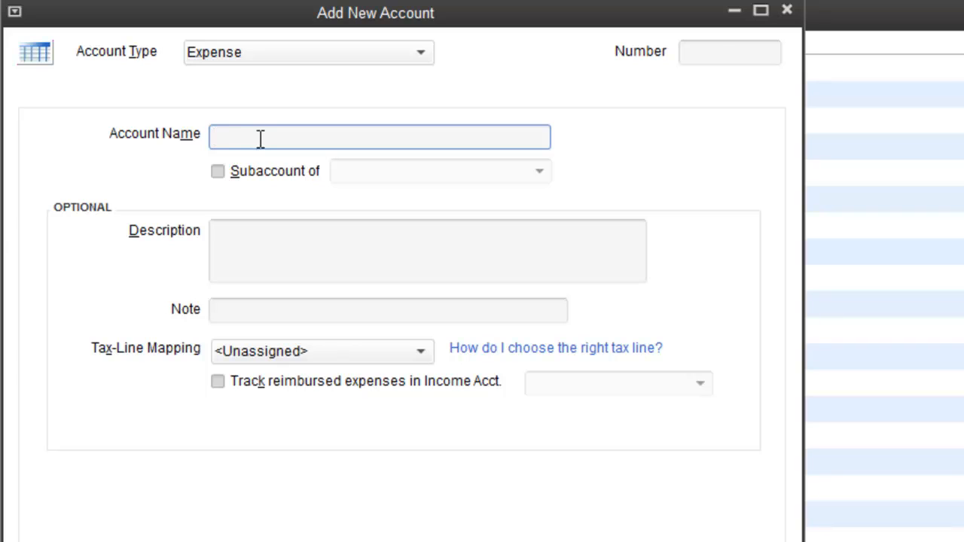
type("Contributions Award")
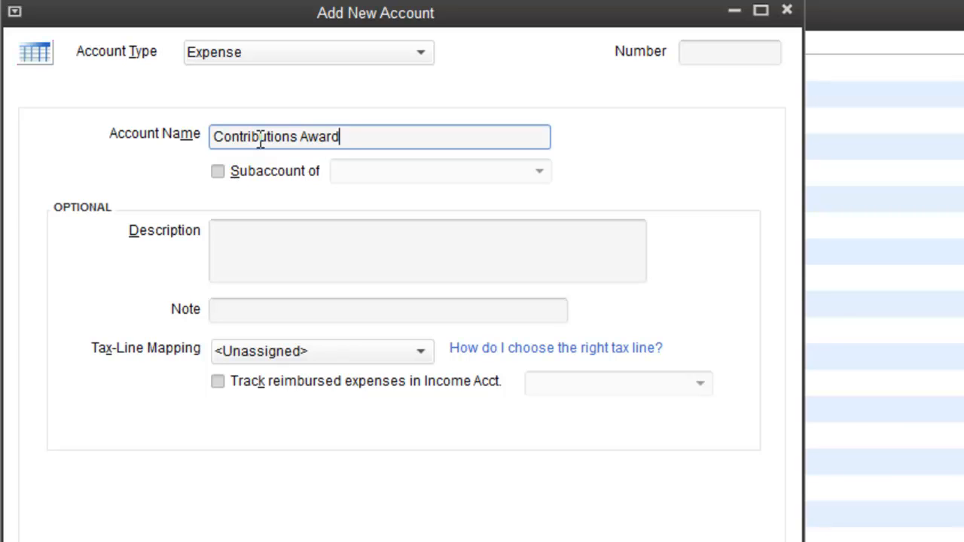
type("s")
key("alt+n")
Step: Add a second expense account named Awards - College Funds, save it, and close the new account form
left_click(265, 141)
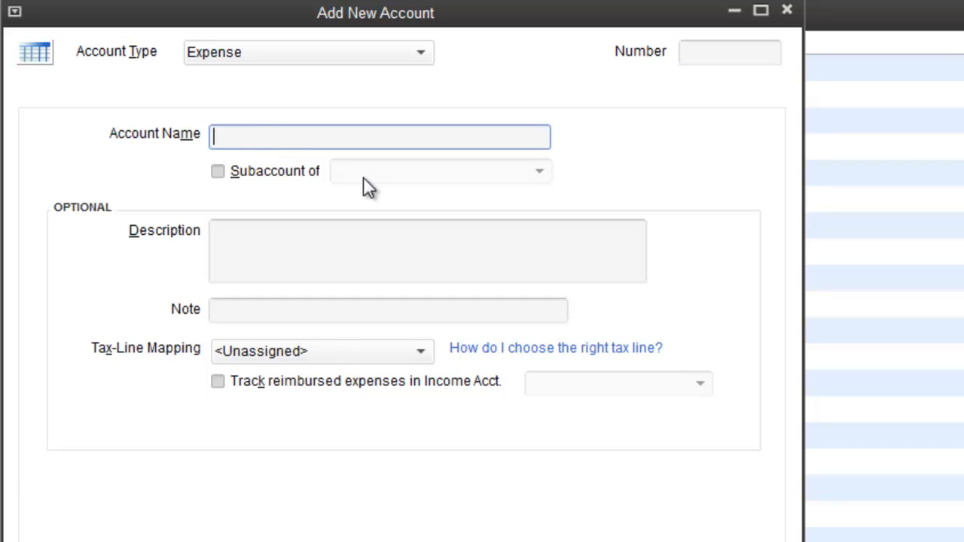
type("Awards - College Scho")
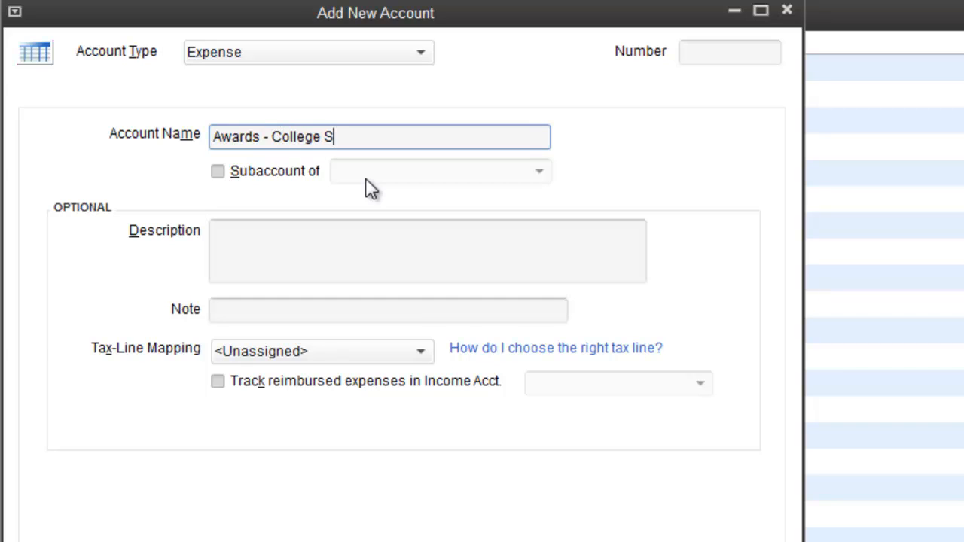
key("BackSpace")
key("BackSpace")
key("BackSpace")
key("BackSpace")
type("Funds")
key("alt+n")
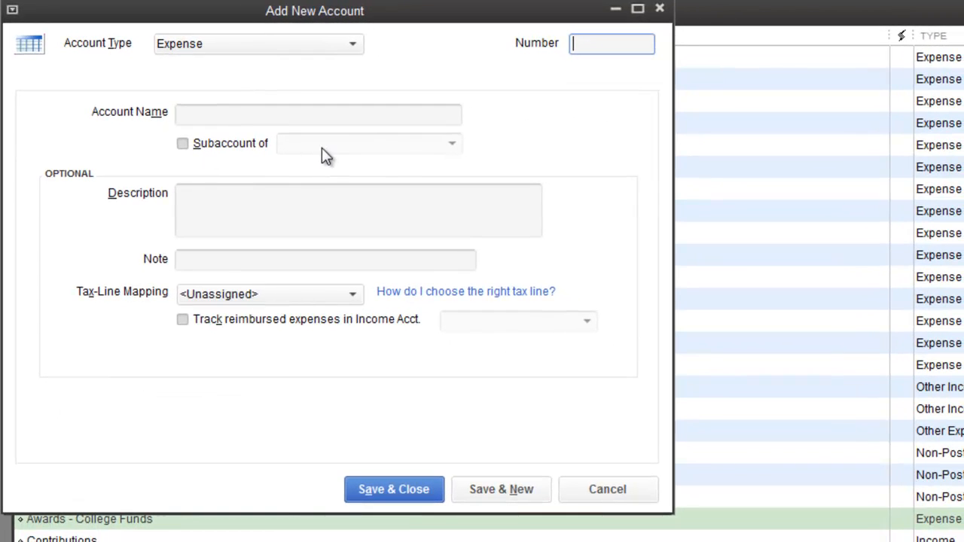
left_click(614, 486)
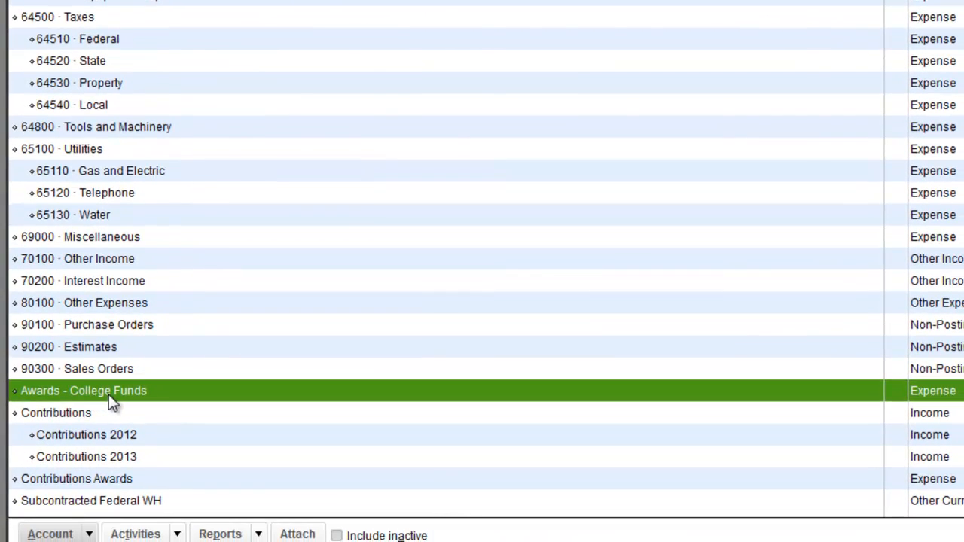
Step: Make the Awards - College Funds account a subaccount of Contributions Awards and save the change
double_click(98, 410)
key("Escape")
right_click(135, 394)
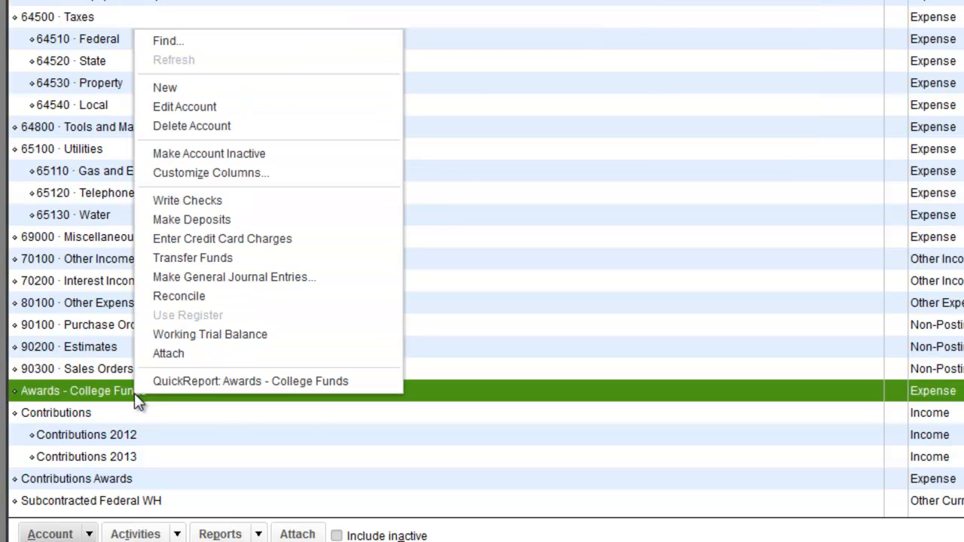
left_click(176, 87)
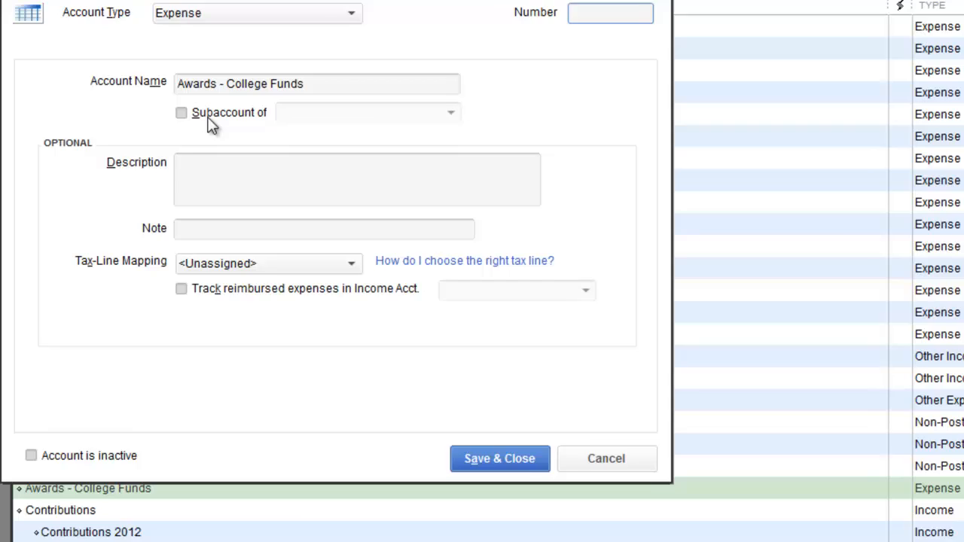
left_click(179, 22)
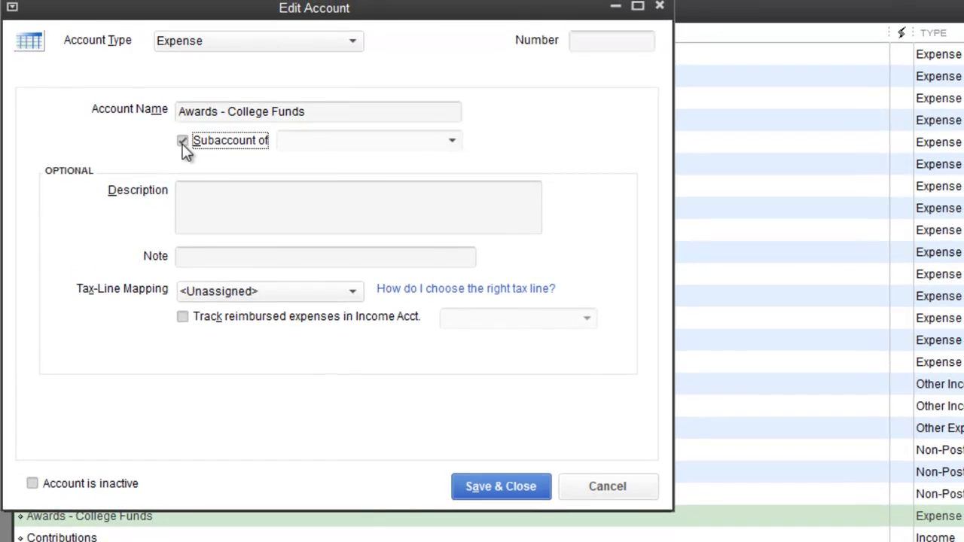
left_click(458, 150)
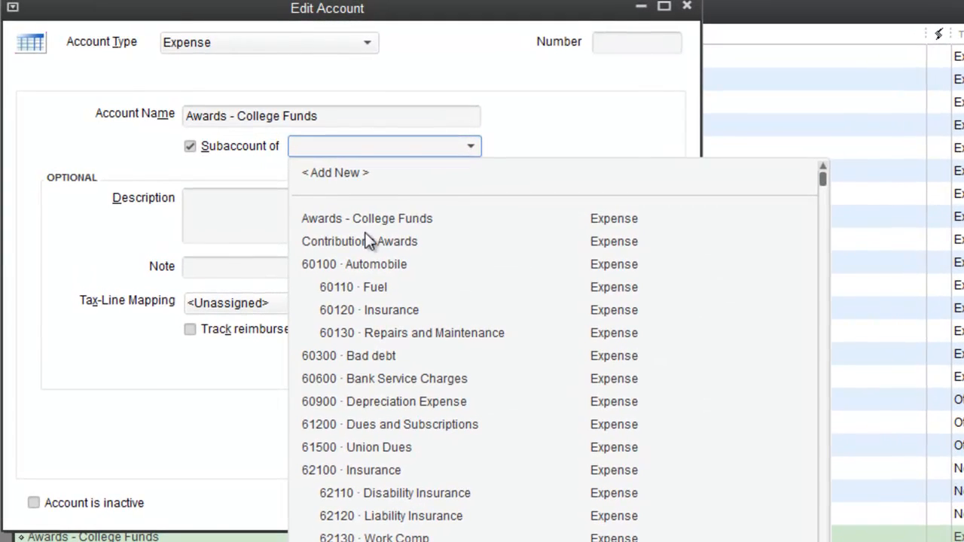
left_click(357, 232)
left_click(550, 514)
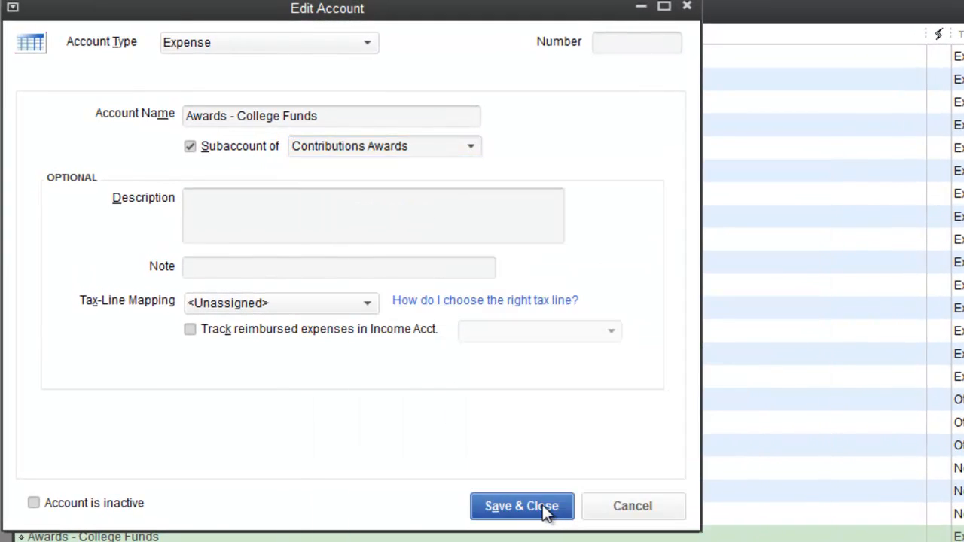
Step: Start a new expense account in the chart of accounts and name it Awards - Library Books
right_click(35, 383)
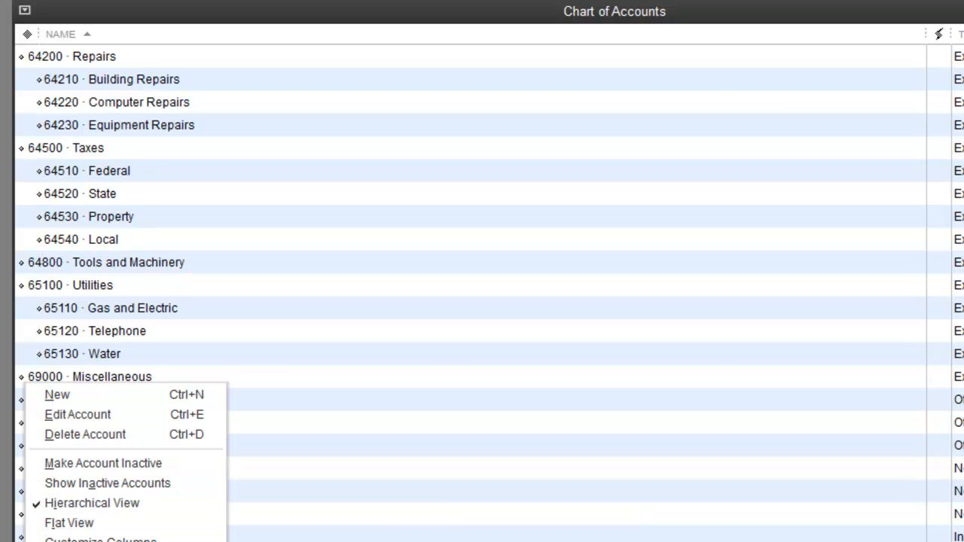
left_click(96, 395)
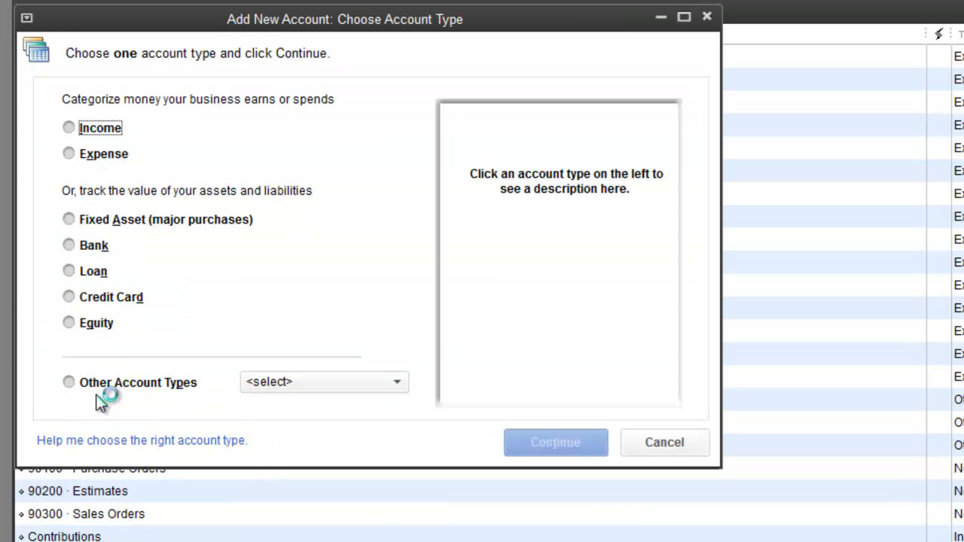
left_click(67, 151)
left_click(545, 440)
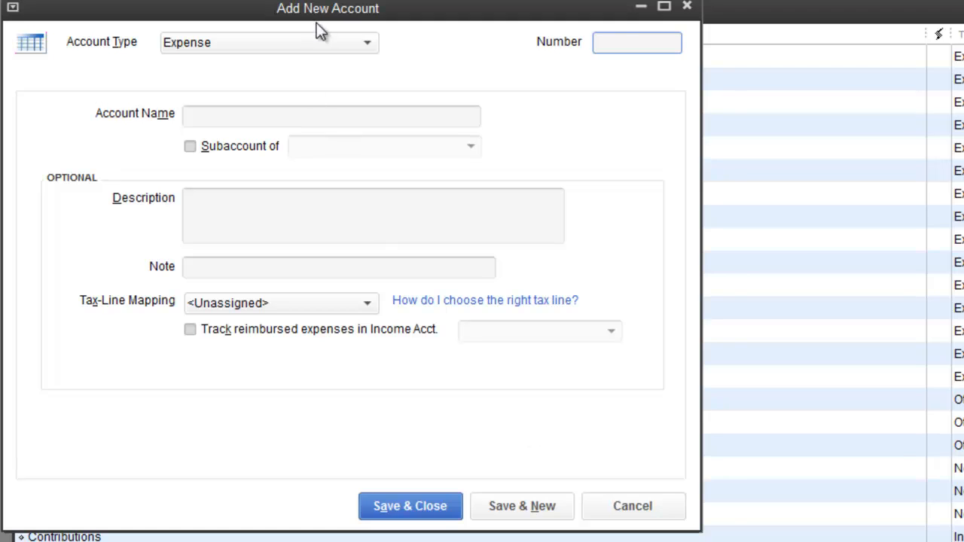
left_click_drag(320, 11, 341, 15)
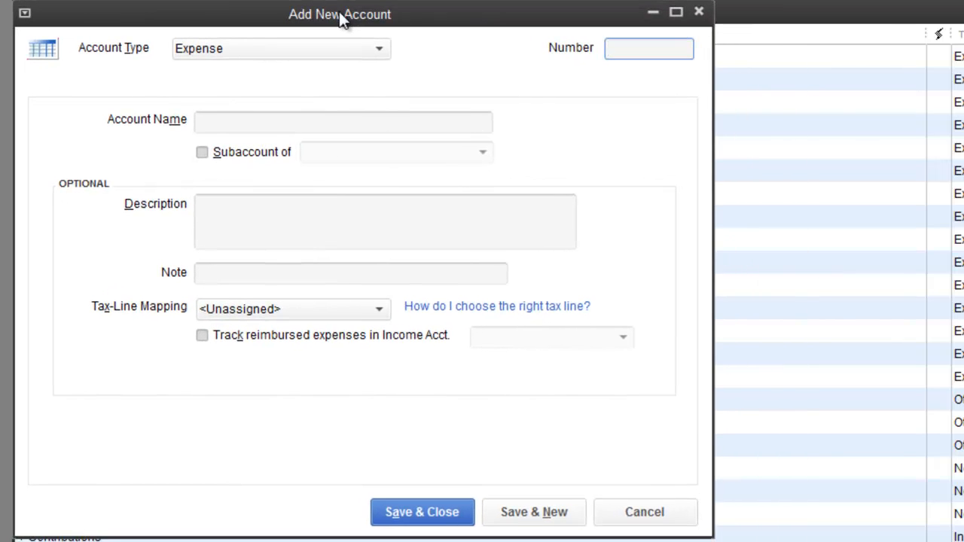
left_click(249, 128)
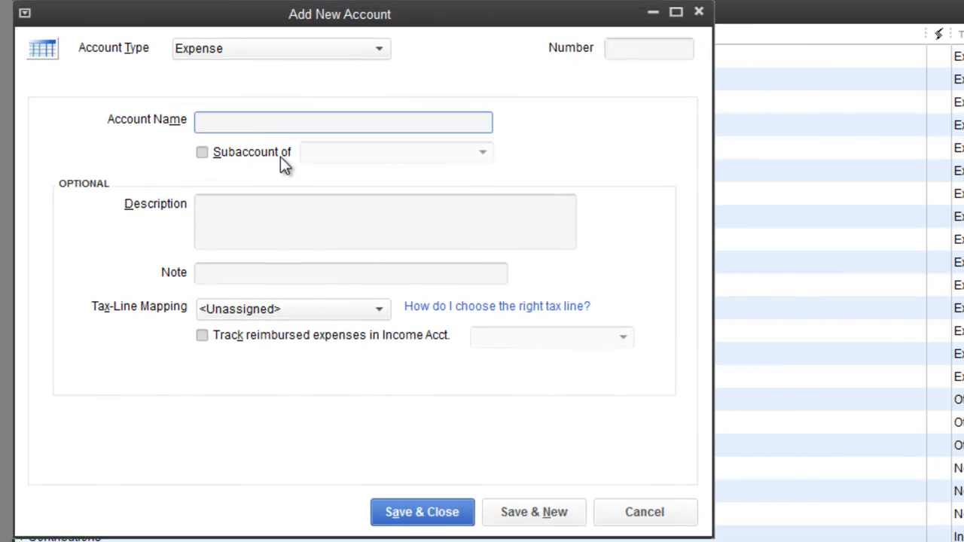
type("Awards - Library Books")
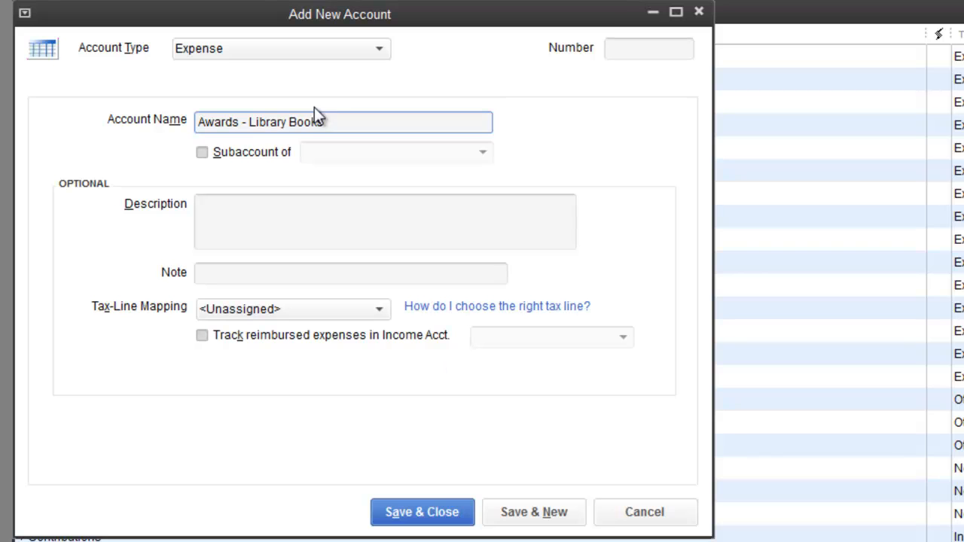
Step: Make the Awards - Library Books account a subaccount of Contributions Awards, then save and close it
left_click(209, 153)
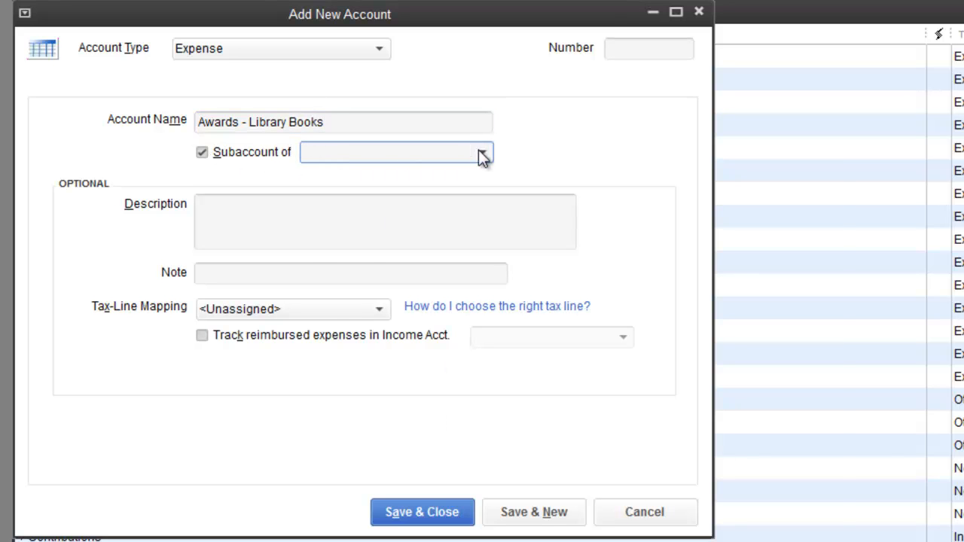
left_click(483, 154)
left_click(355, 224)
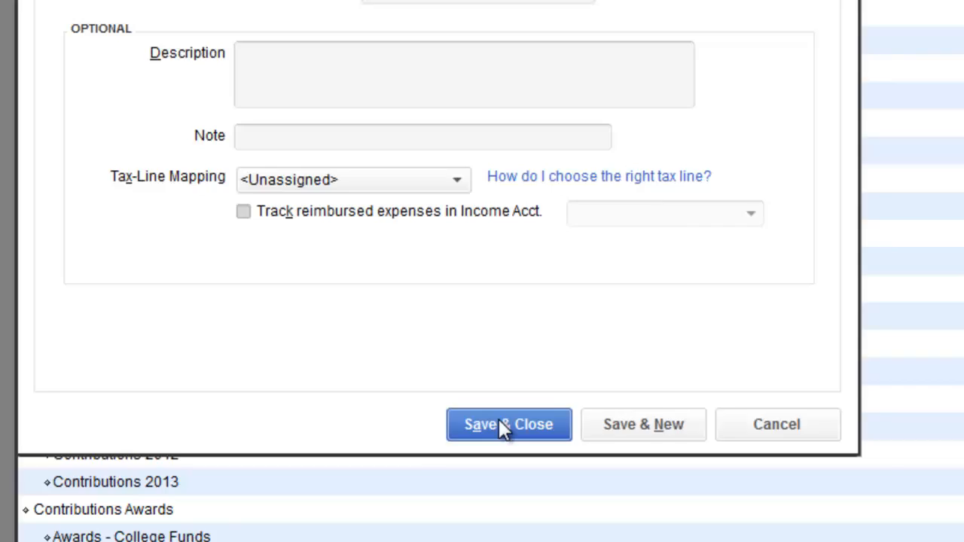
left_click(414, 512)
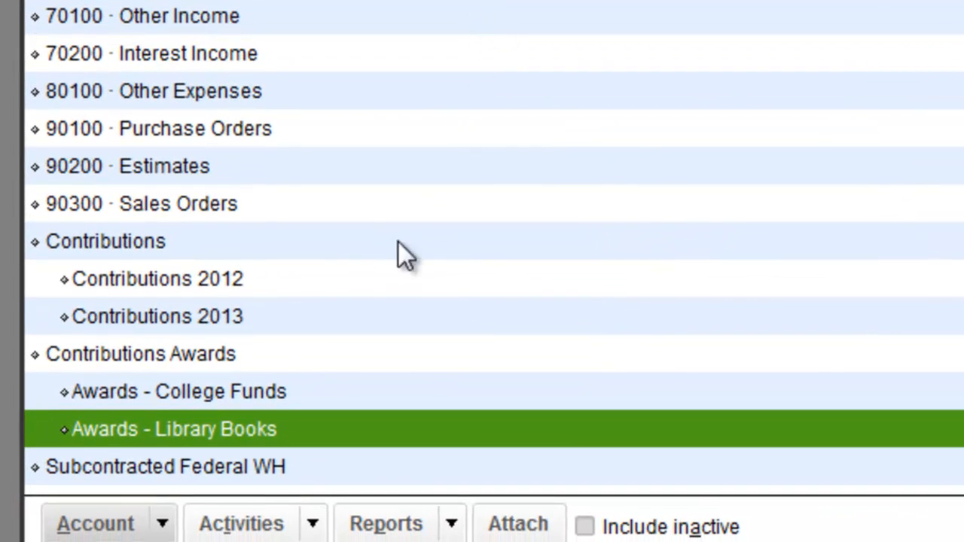
left_click(109, 359)
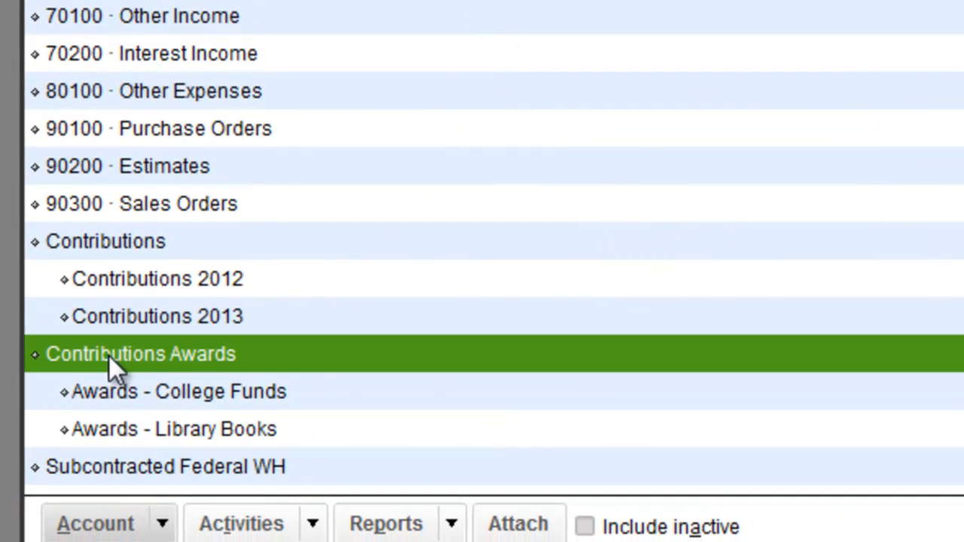
left_click(130, 400)
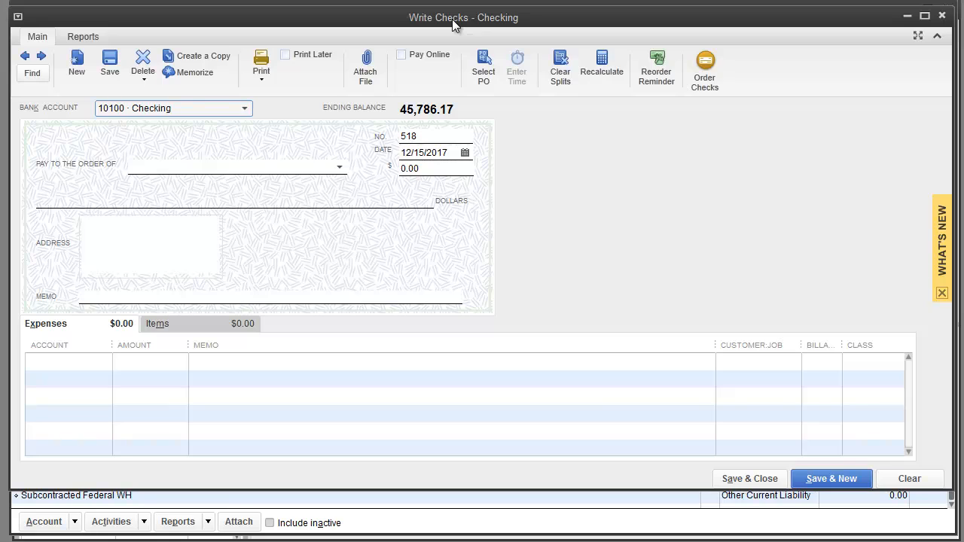
Step: Make the blank check payable to Person 1 and quick-add that payee as a vendor
left_click(192, 168)
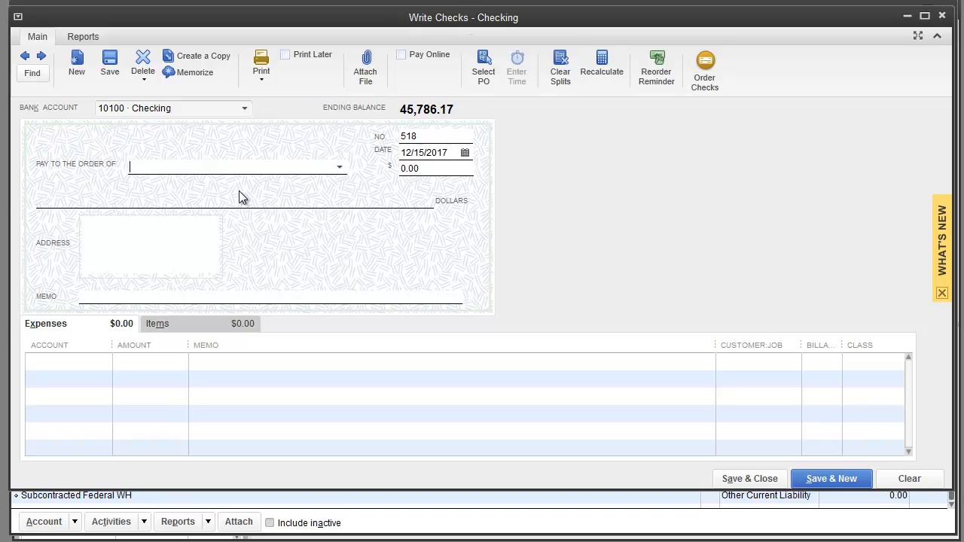
type("Person 1")
key("Tab")
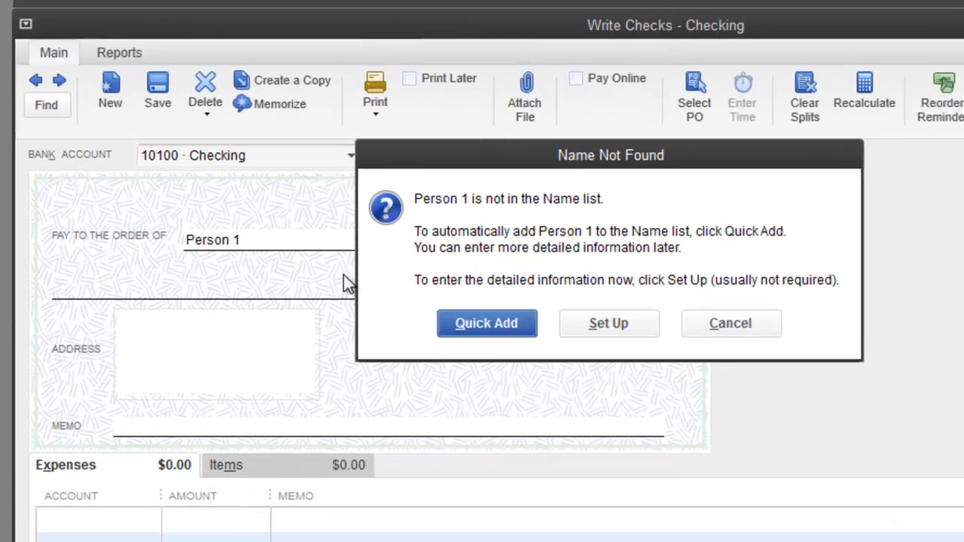
key("Return")
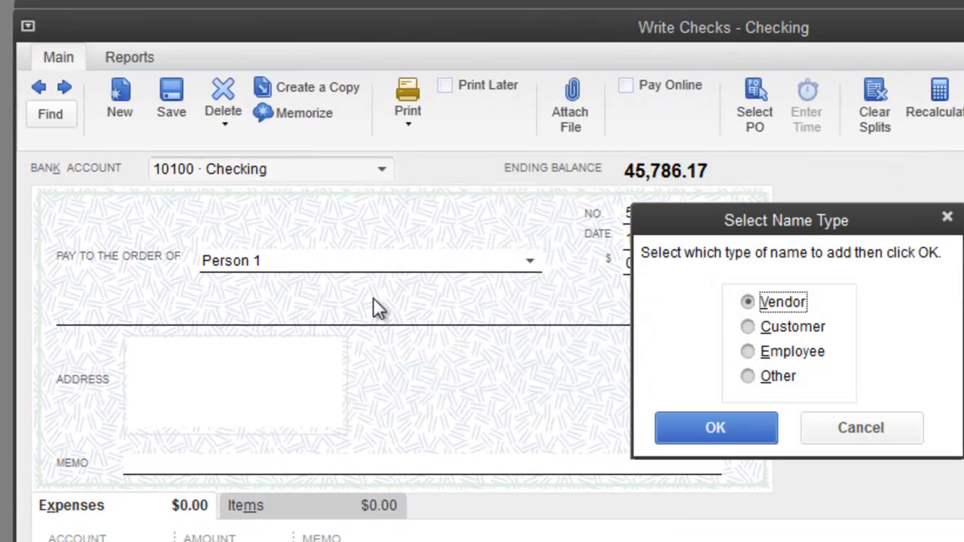
key("Return")
Step: Set the check amount to 1000 and assign its expense line to a Contributions Awards account
type("1000")
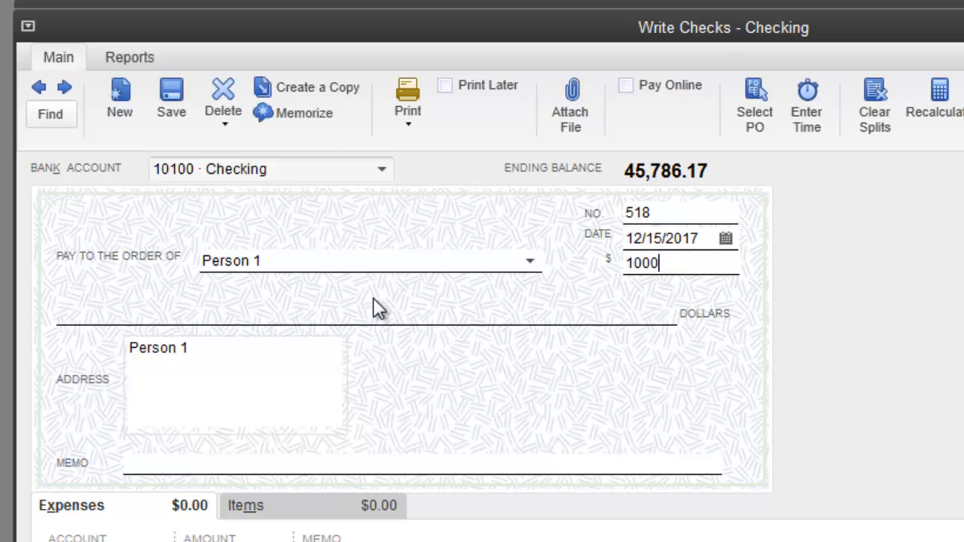
key("Tab")
key("Tab")
key("Tab")
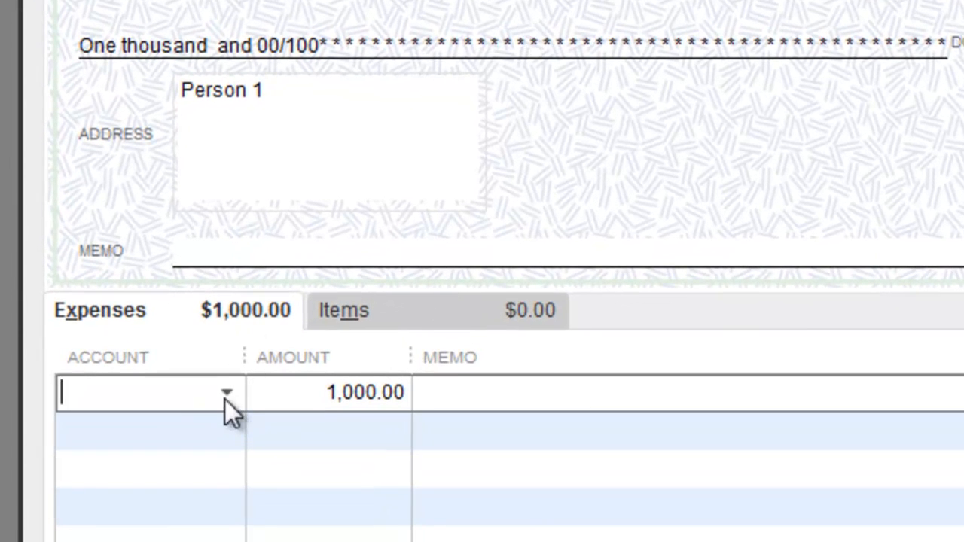
left_click(227, 392)
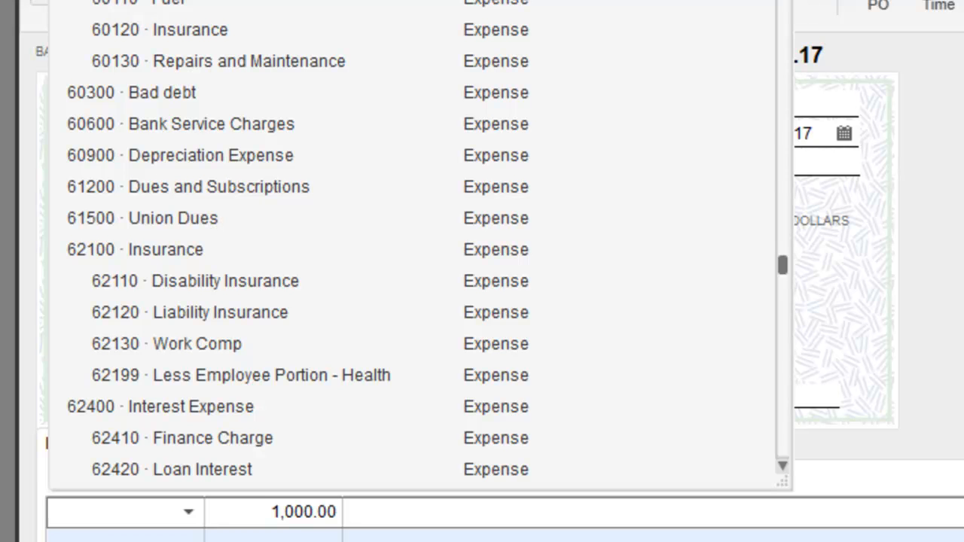
type("Contributions Aw")
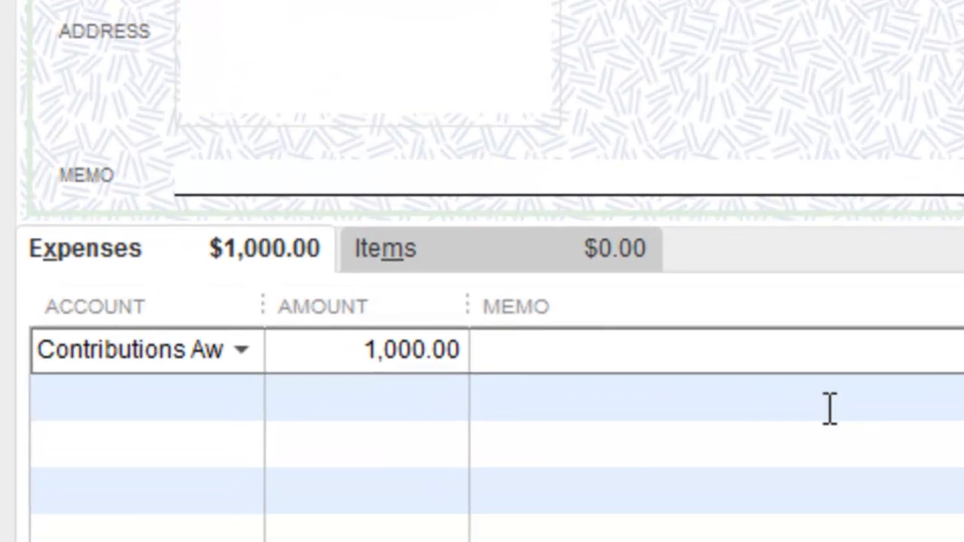